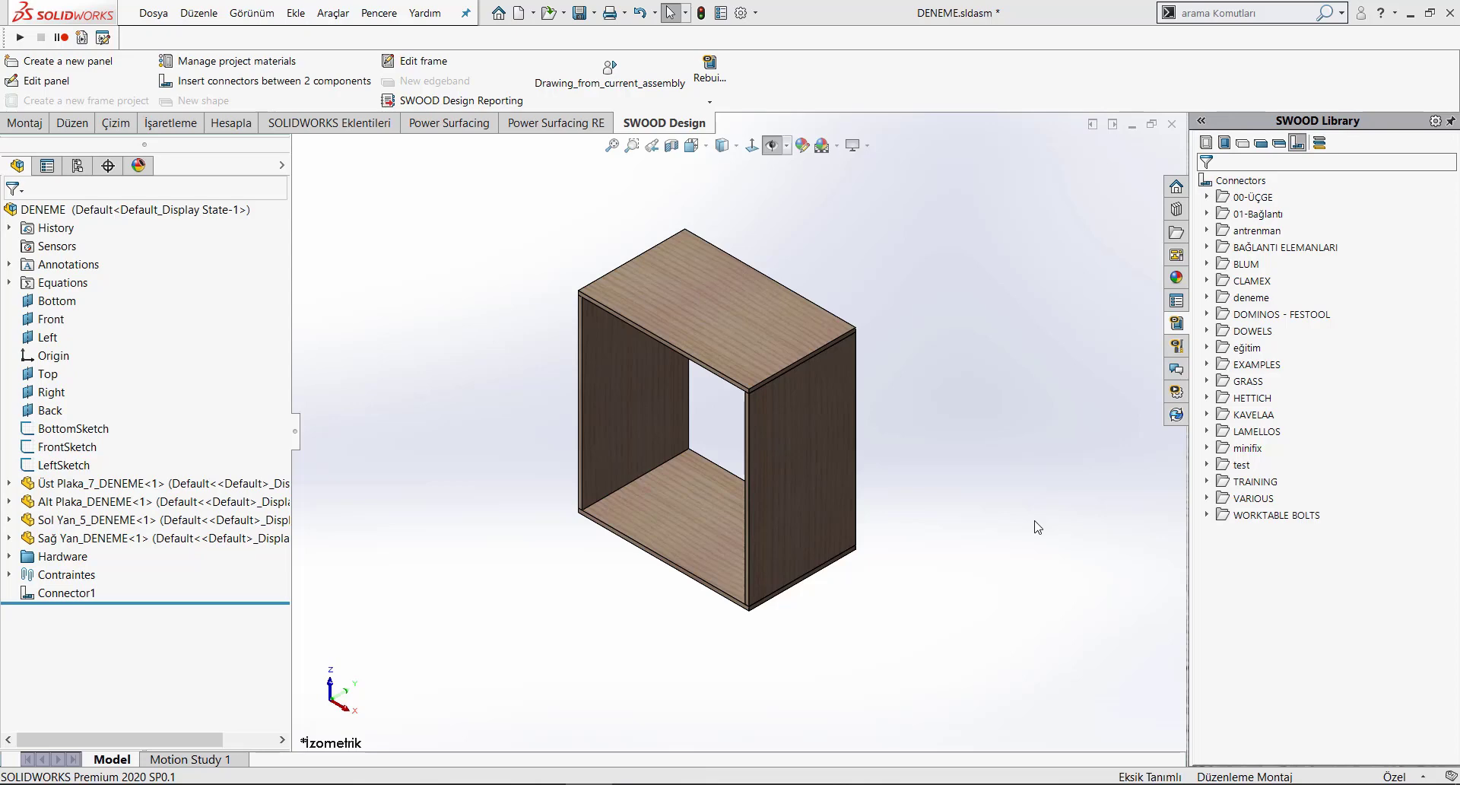
Open the SWOOD Connectors library in edit mode from its right-click menu.
right_click(1246, 190)
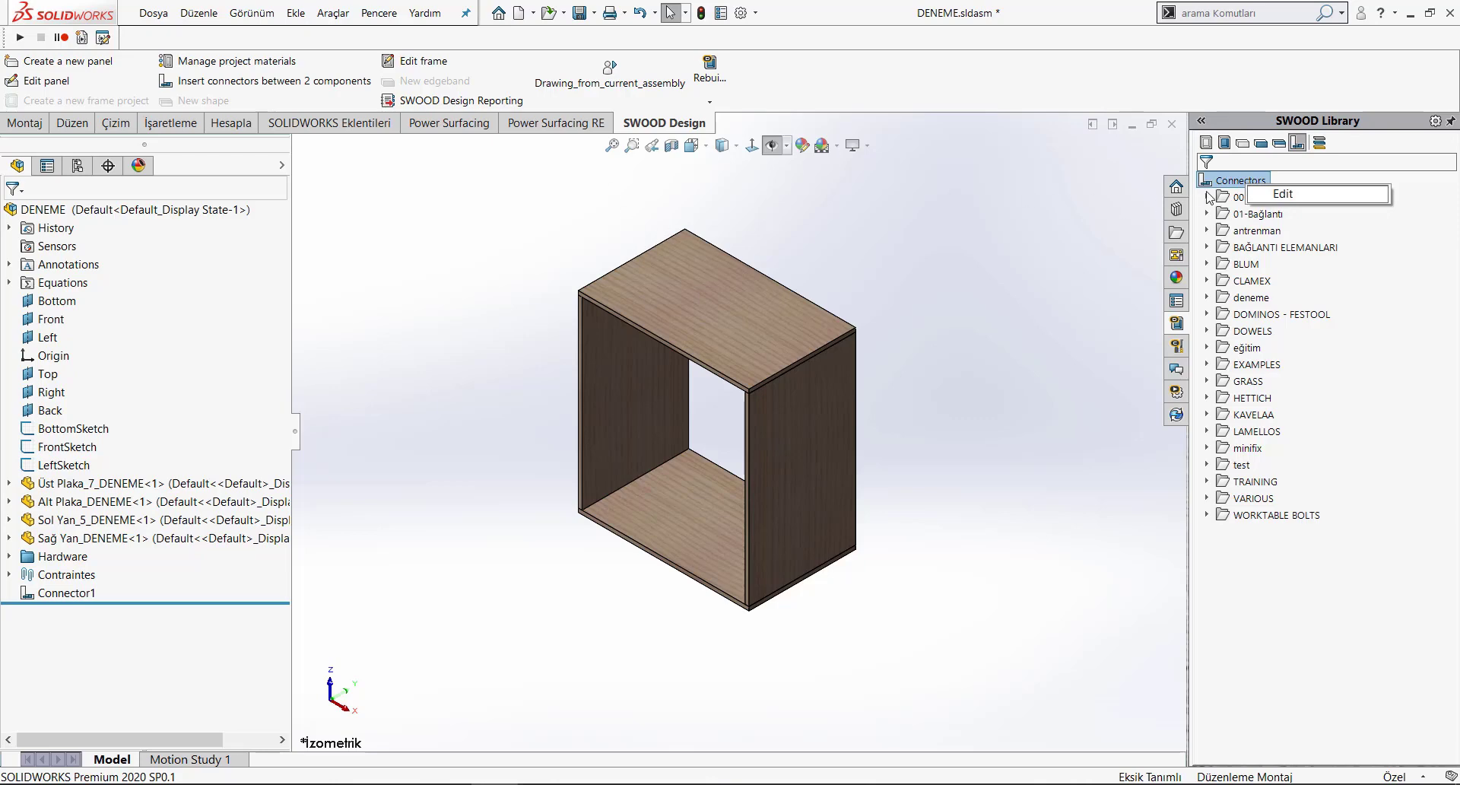
left_click(1308, 194)
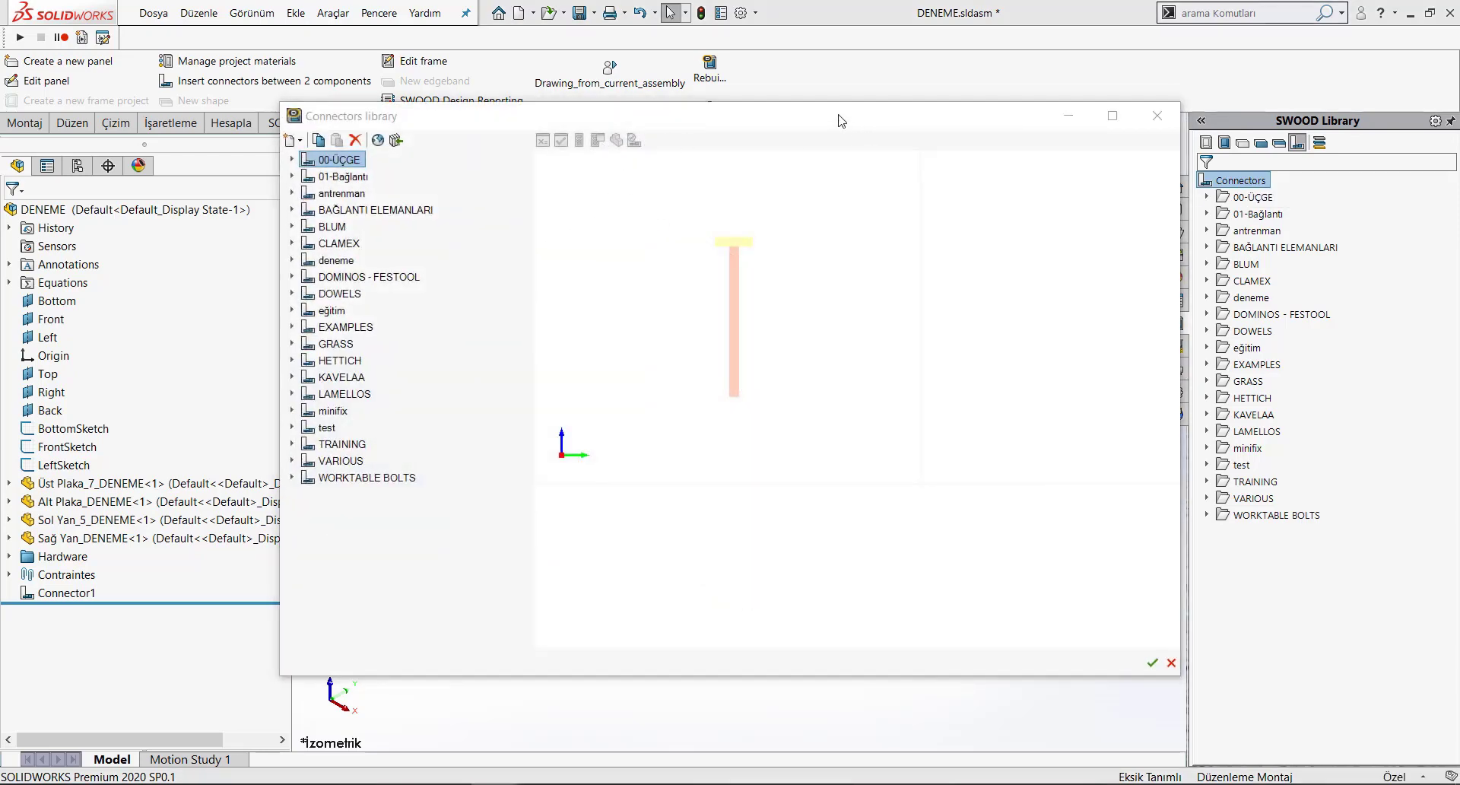
Maximize the library window and expand BAĞLANTI ELEMANLARI > Composed Elements > Connectors&.
double_click(836, 114)
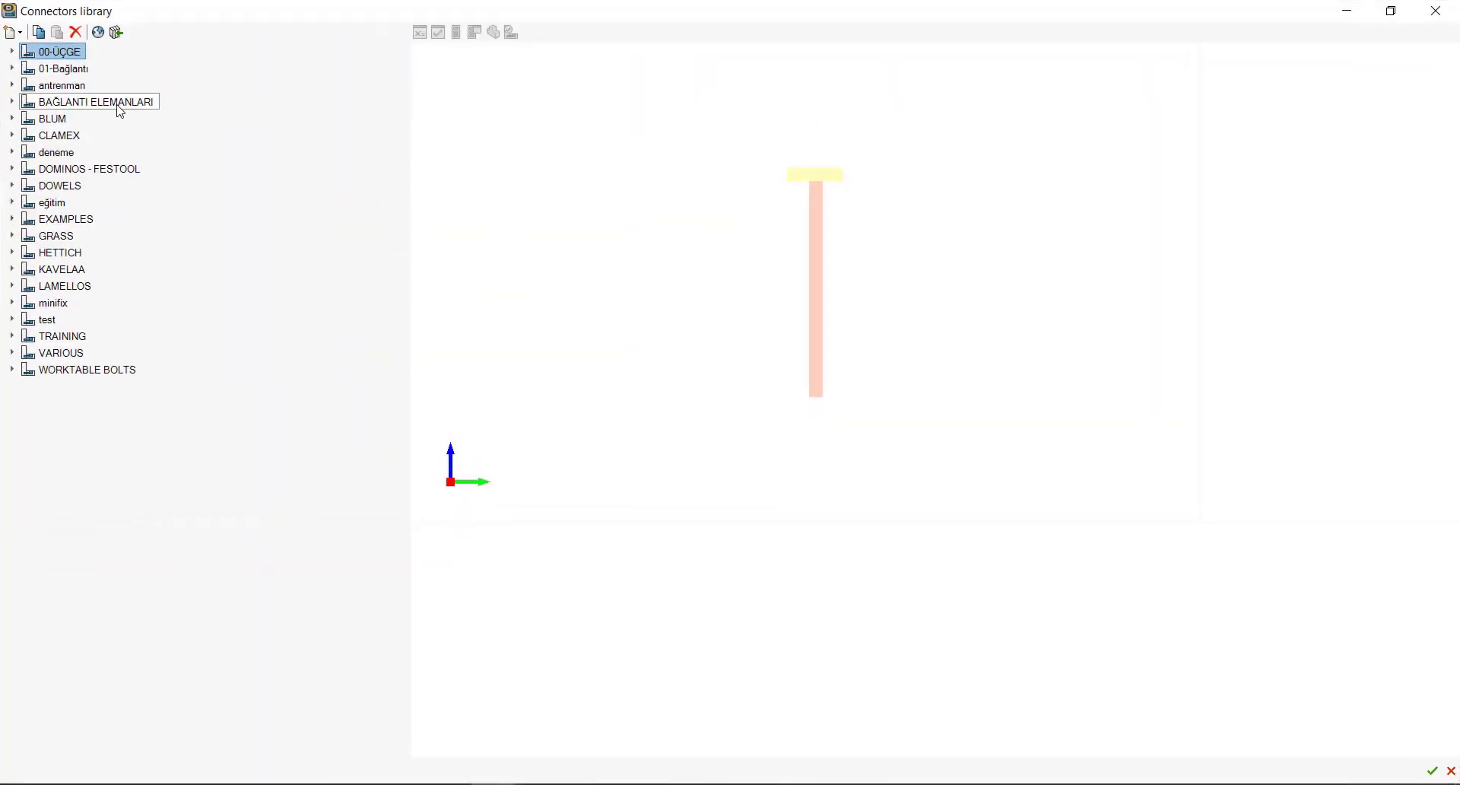
left_click(16, 106)
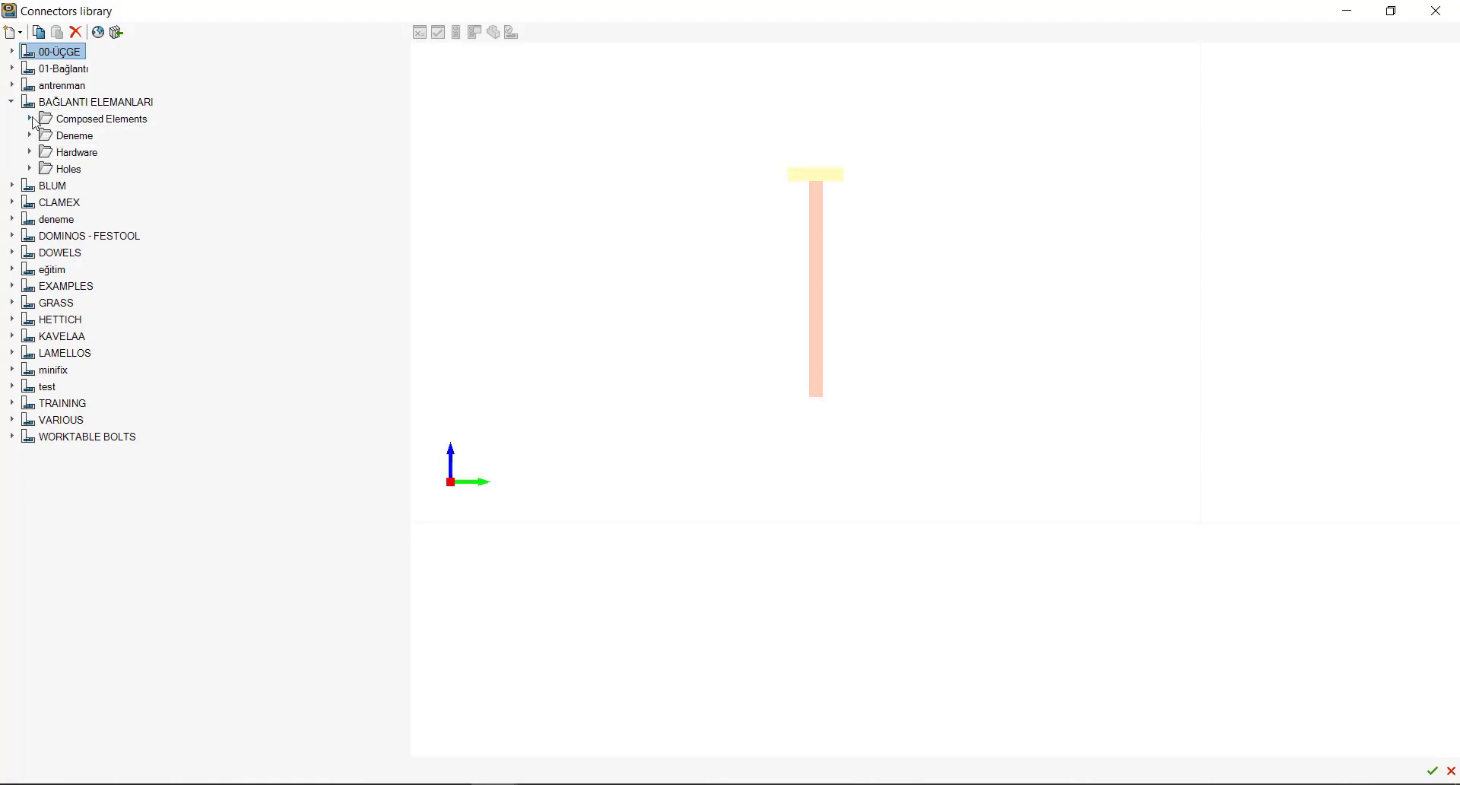
left_click(30, 118)
left_click(45, 137)
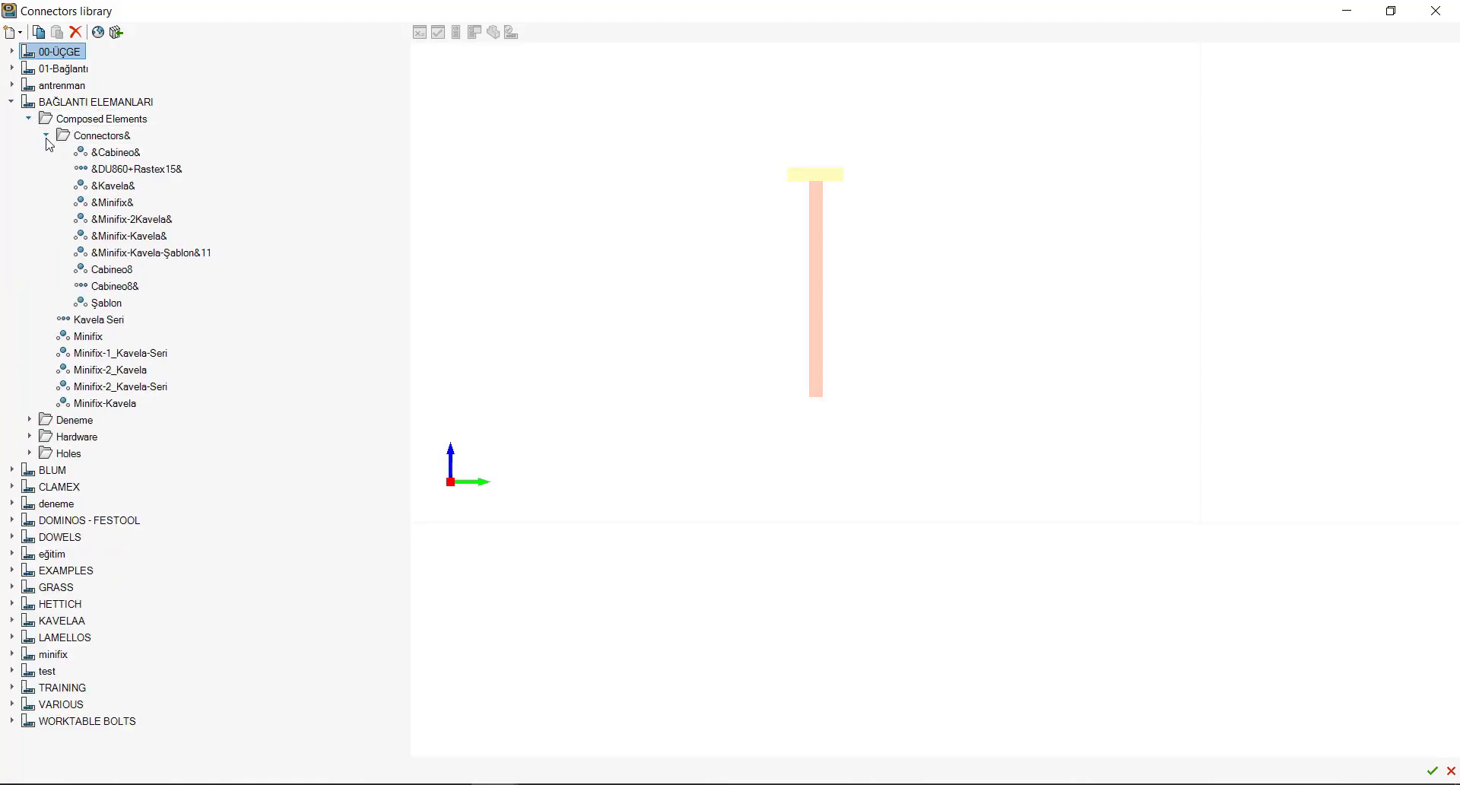
Show Şablon and zoom in on its two red connectors, then collapse Composed Elements.
left_click(98, 304)
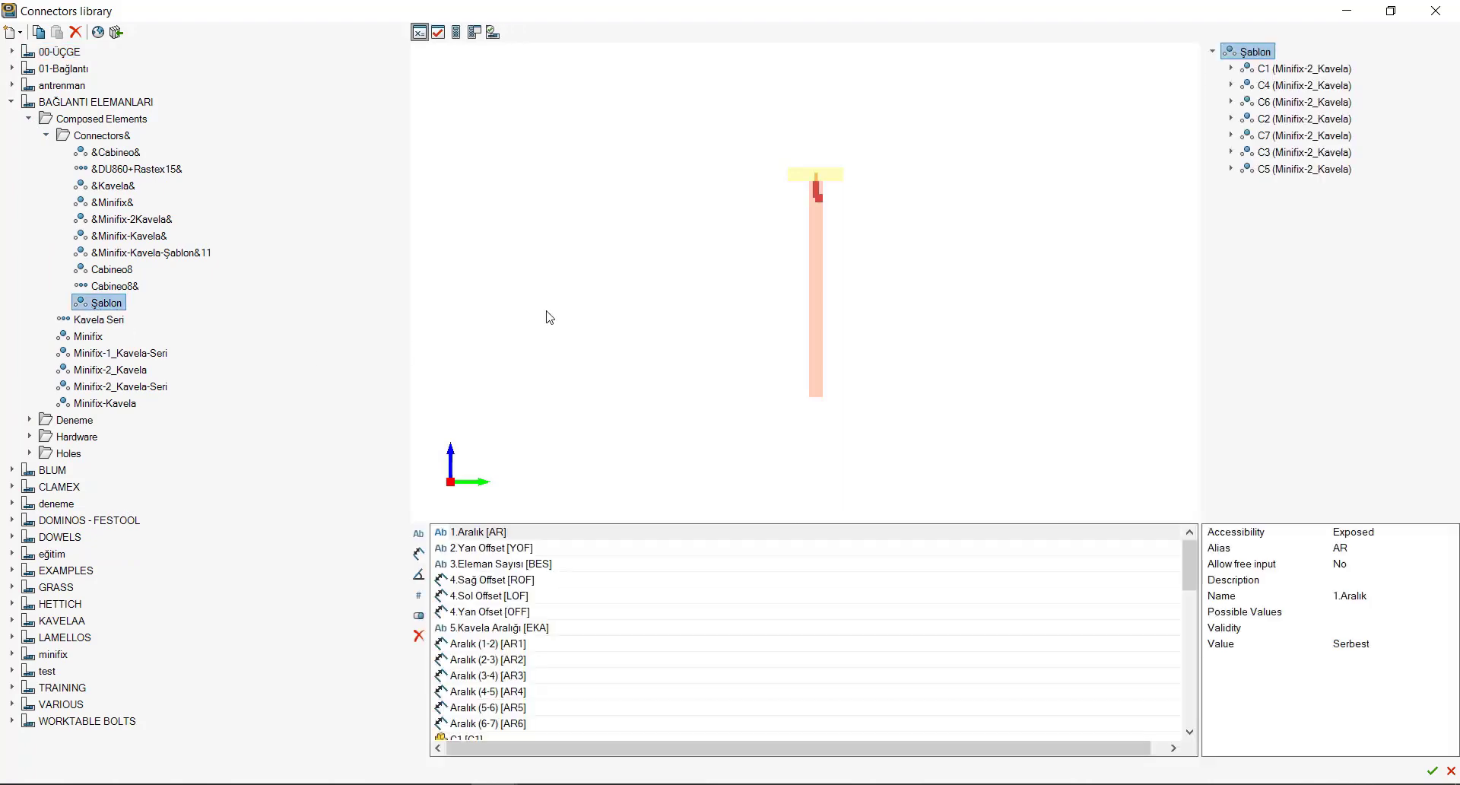
mouse_move(806, 186)
left_mouse_down()
mouse_move(682, 215)
mouse_move(584, 157)
mouse_move(642, 281)
left_mouse_up()
scroll(649, 261, "up", 3)
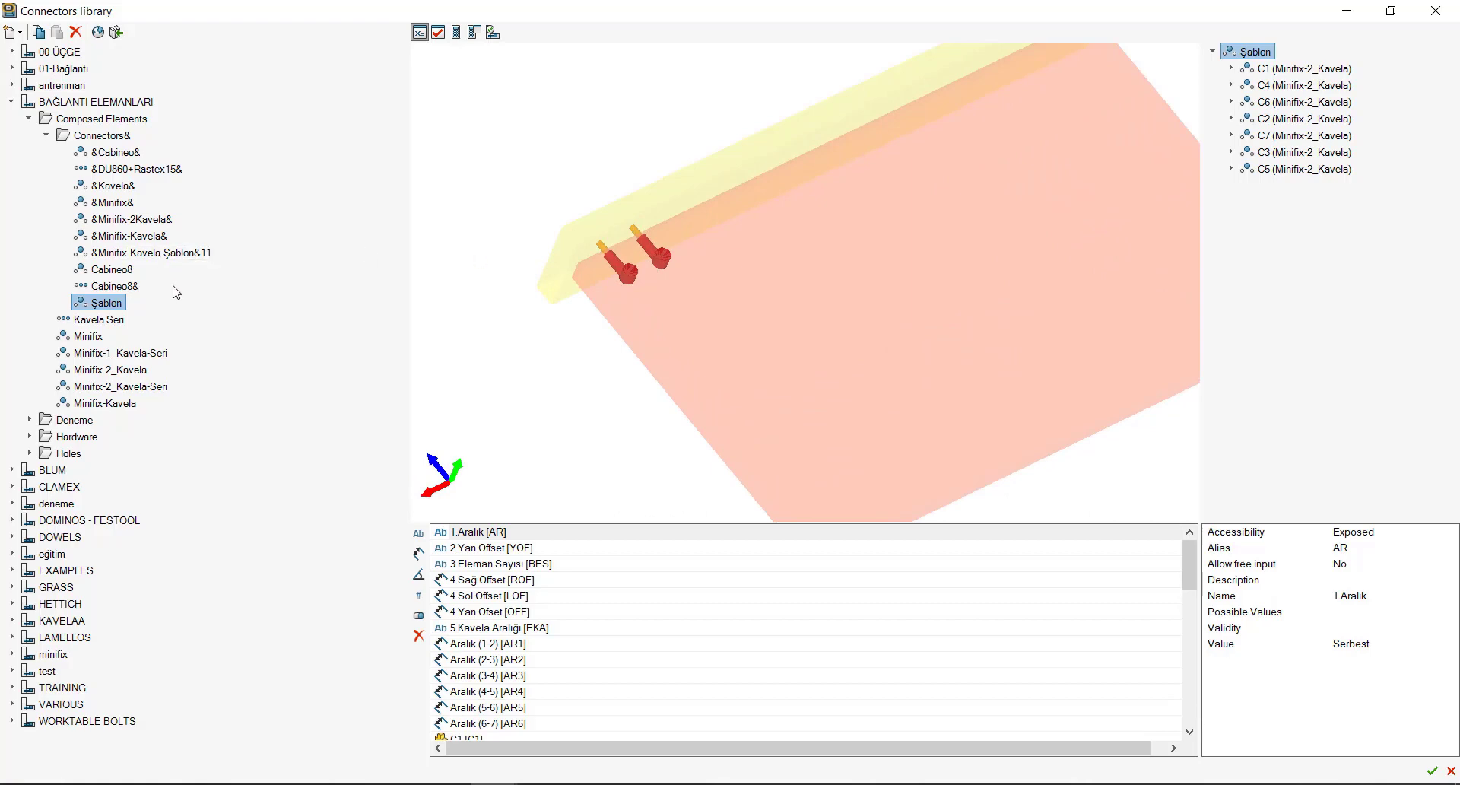
left_click(29, 120)
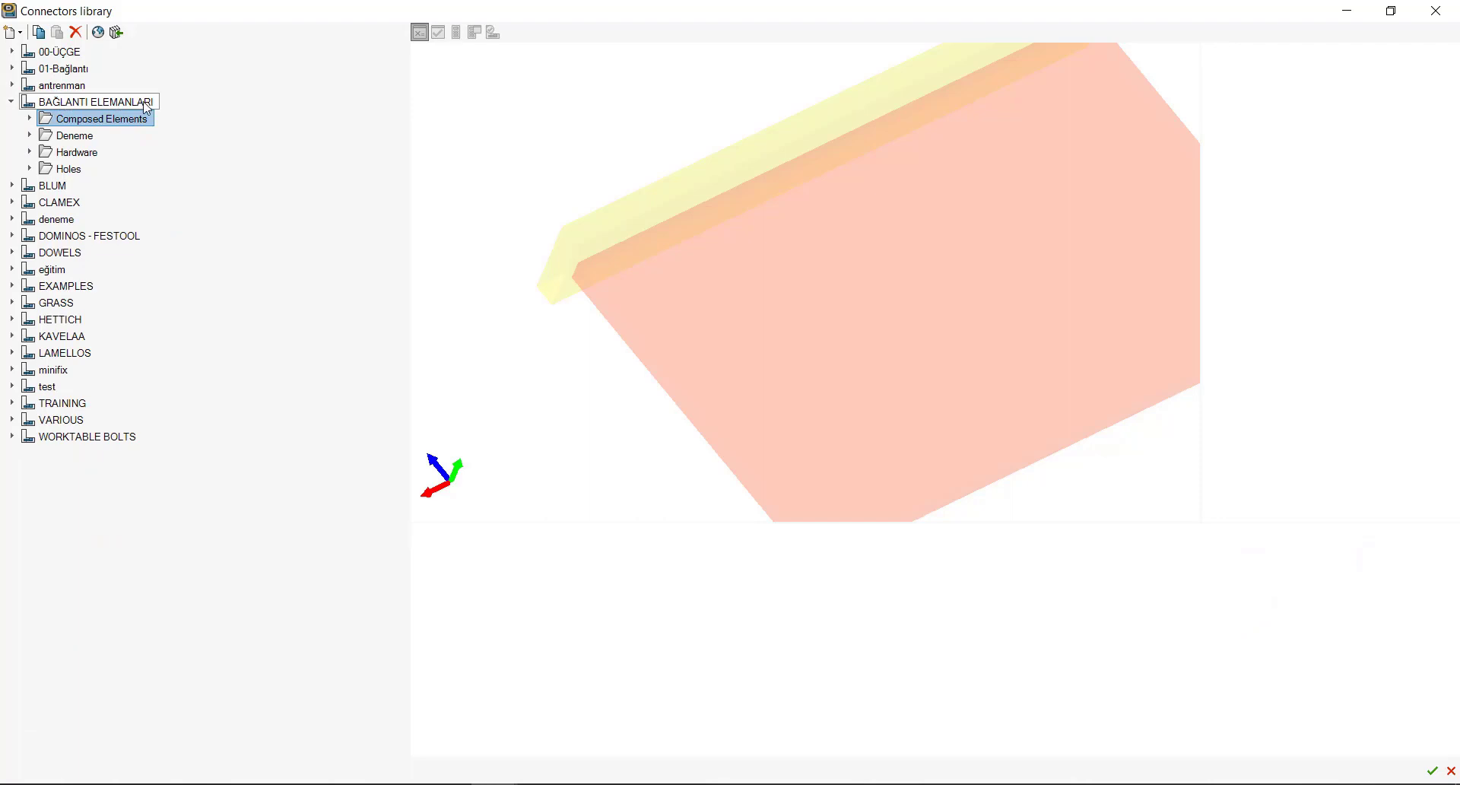
Display the Kavela 8x30 dowel from Hardware and rotate and zoom its preview.
right_click(19, 101)
left_click(11, 102)
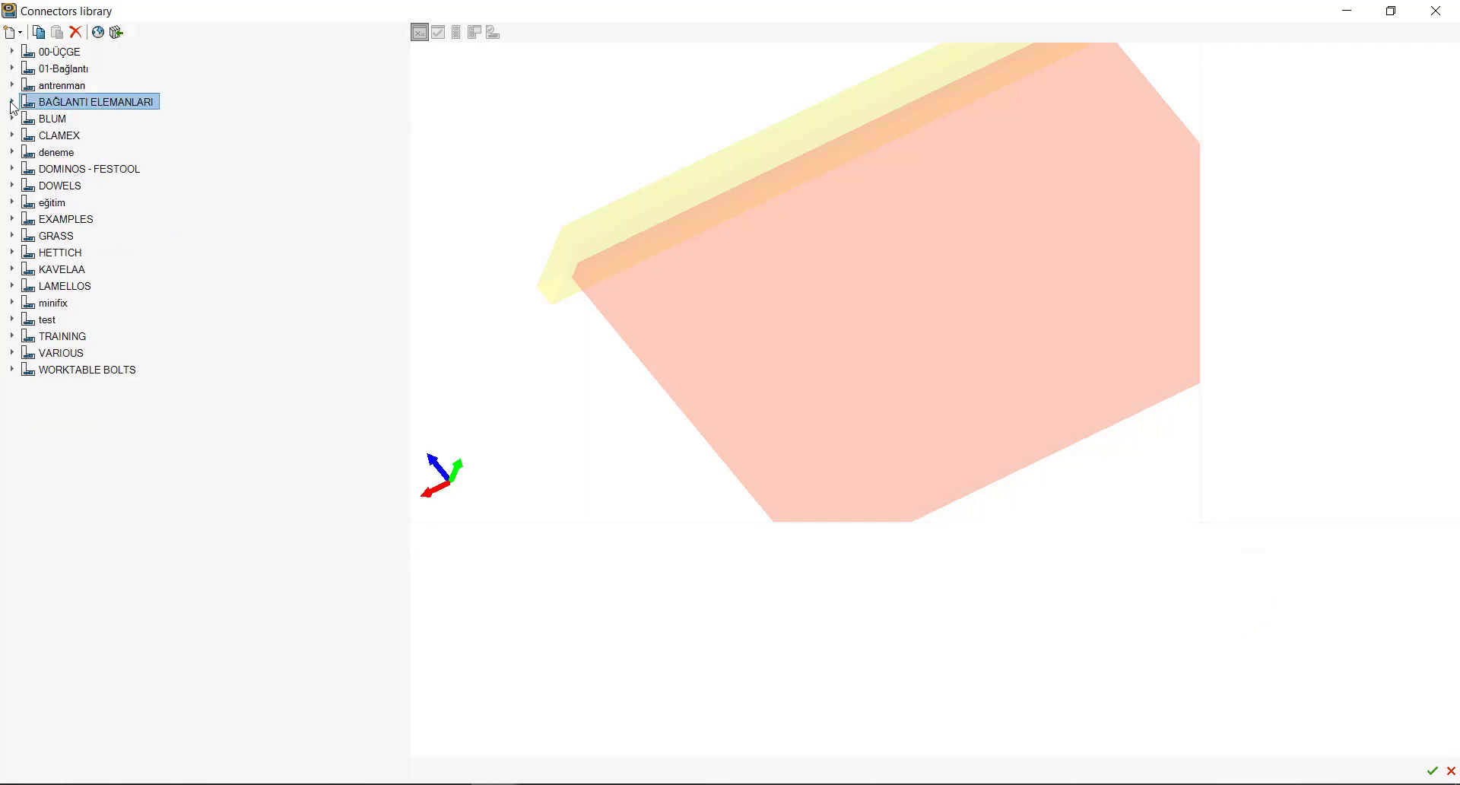
left_click(10, 102)
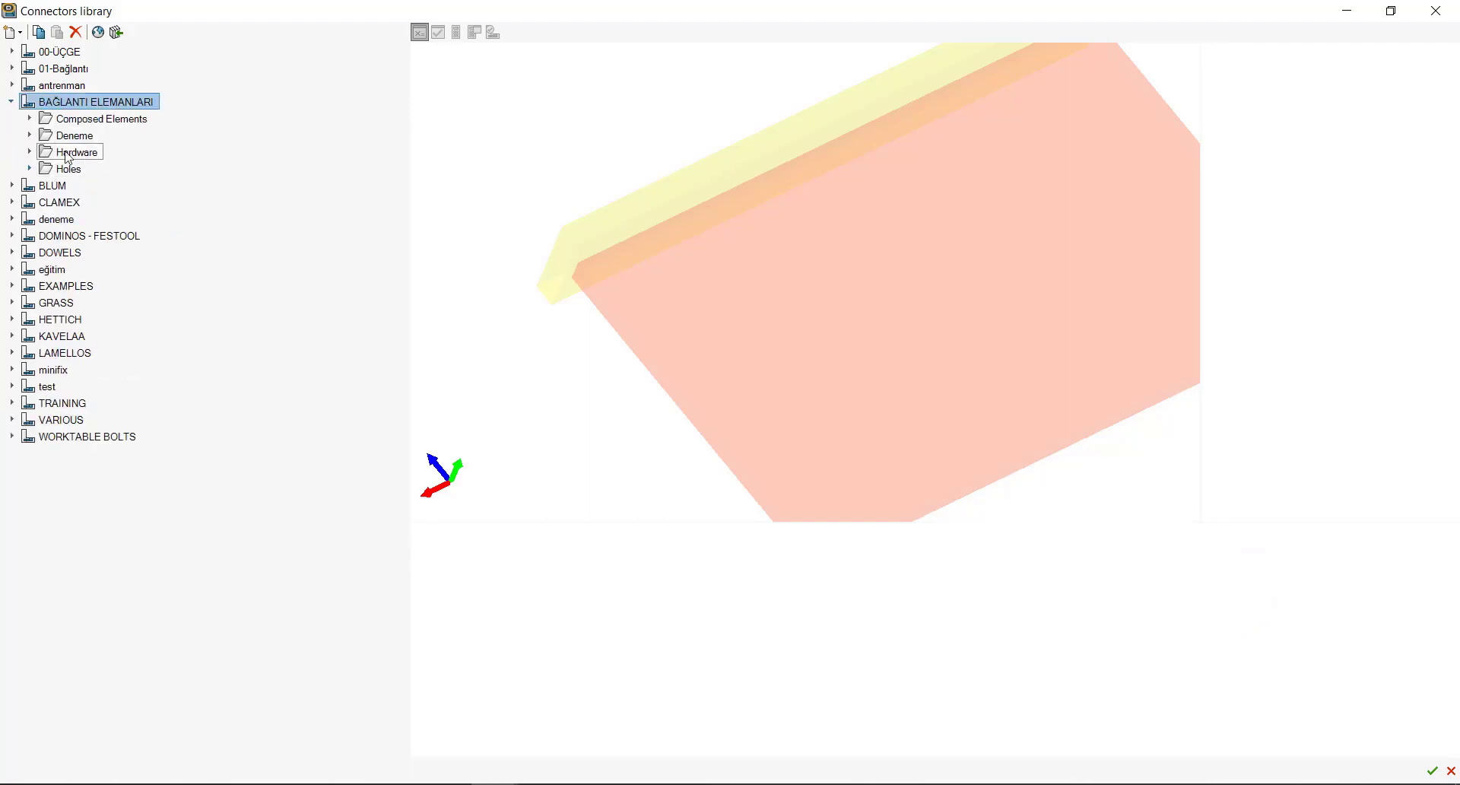
left_click(30, 151)
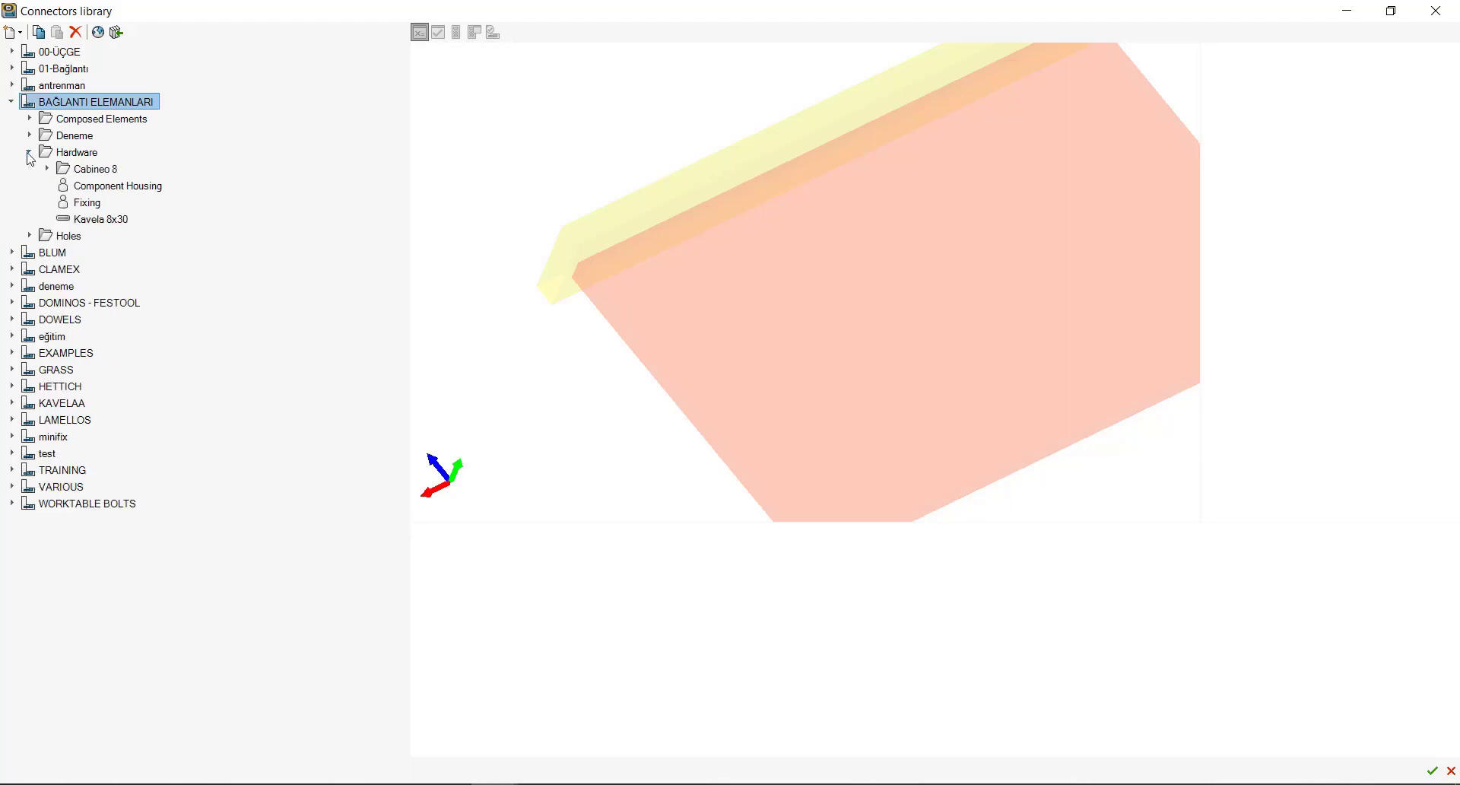
left_click(95, 224)
mouse_move(887, 238)
middle_mouse_down()
mouse_move(965, 261)
mouse_move(994, 185)
mouse_move(970, 220)
middle_mouse_up()
scroll(838, 129, "up", 2)
scroll(761, 167, "up", 2)
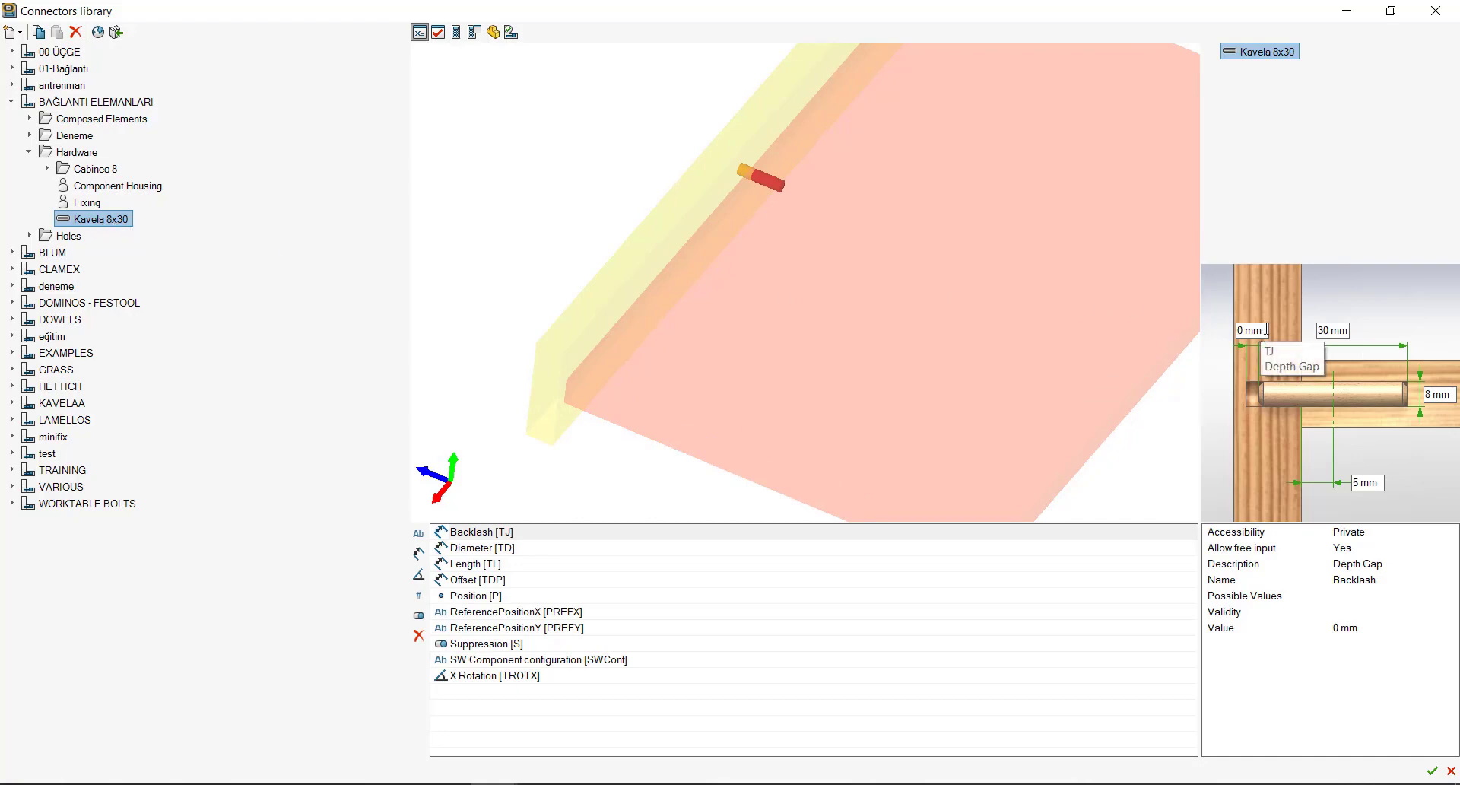
Set the dowel's depth gap to 3 and its length to 30, briefly checking the Script editor.
left_click(1266, 330)
type("3")
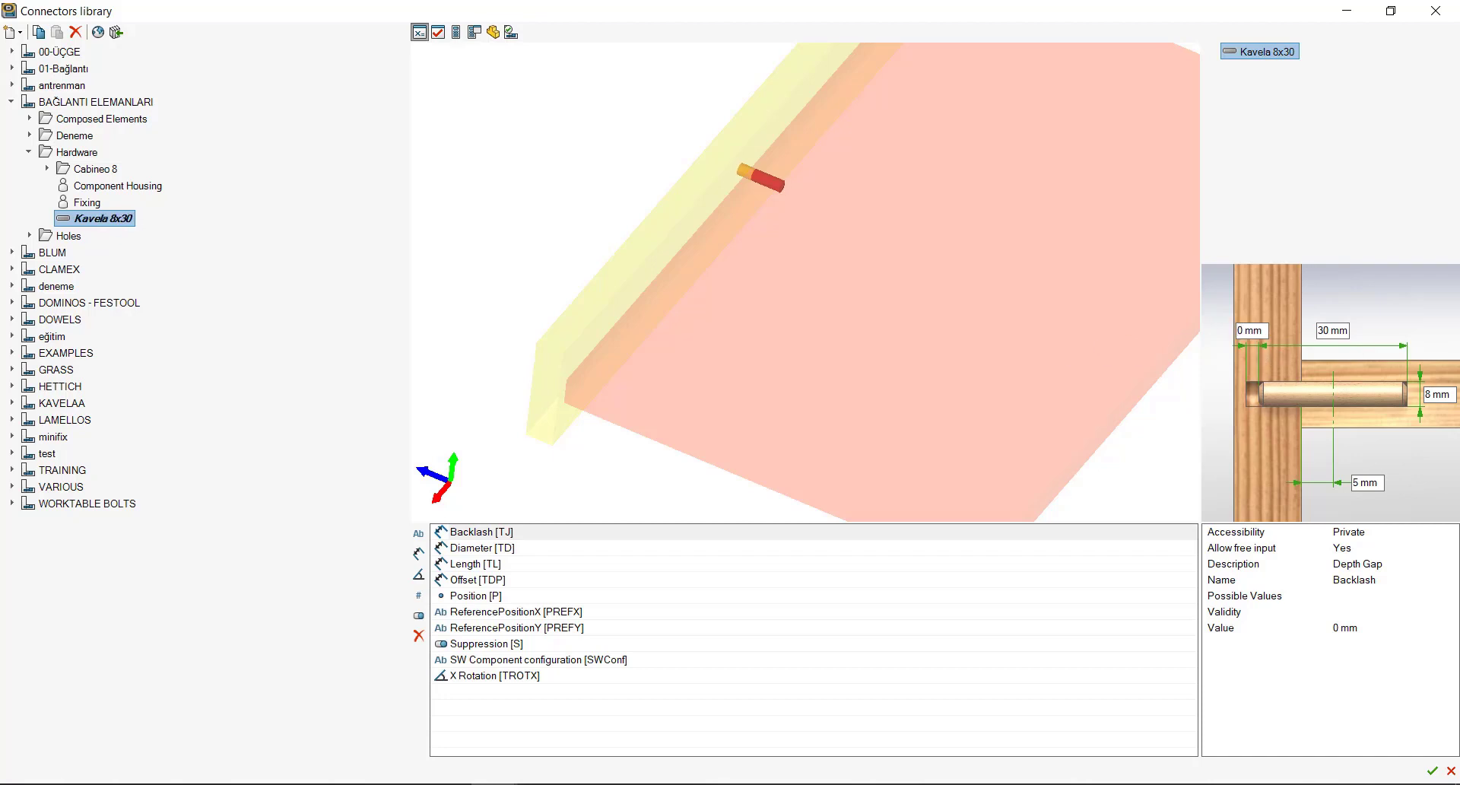
left_click(1341, 331)
type("40")
key("BackSpace")
type("30")
left_click(467, 38)
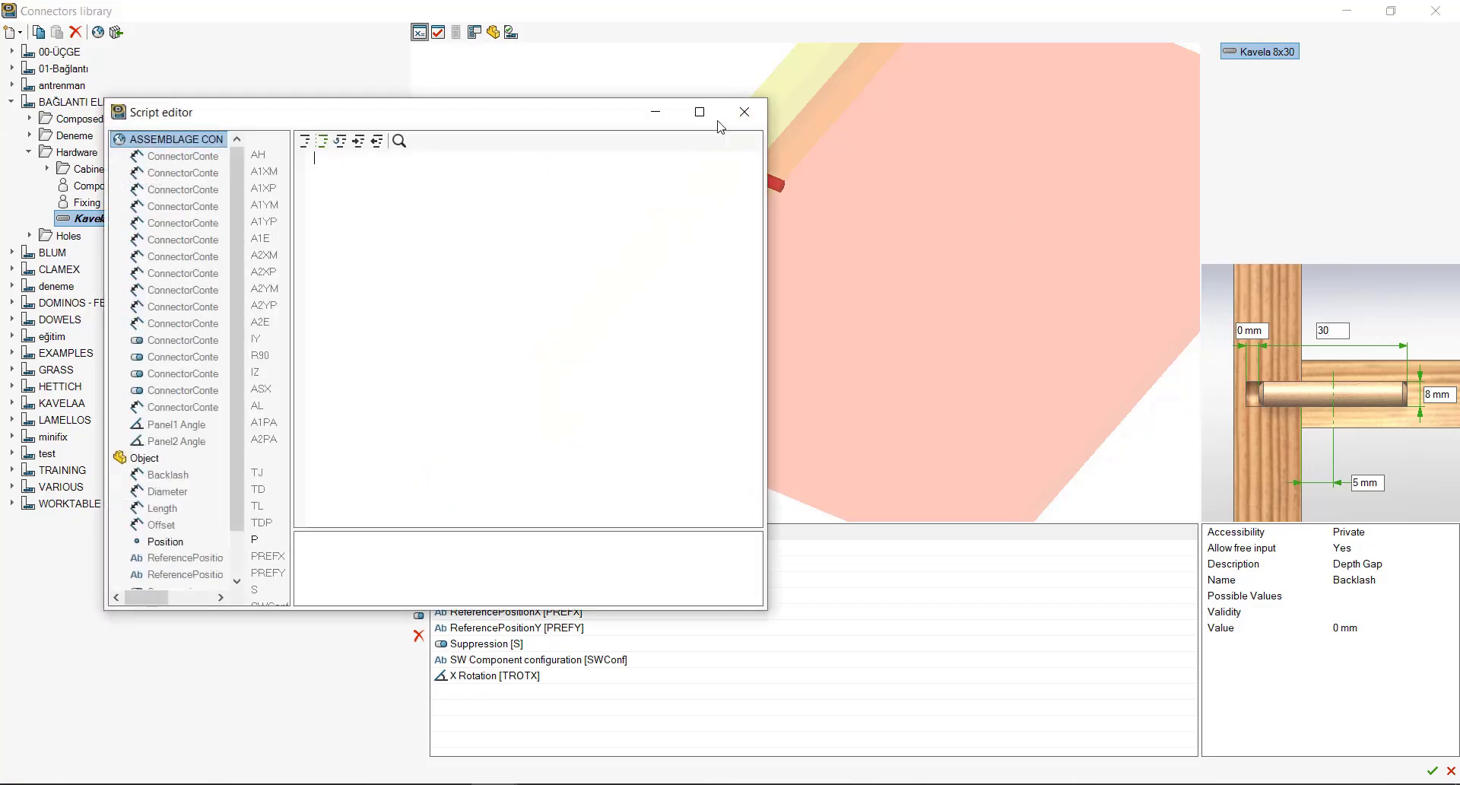
left_click(744, 115)
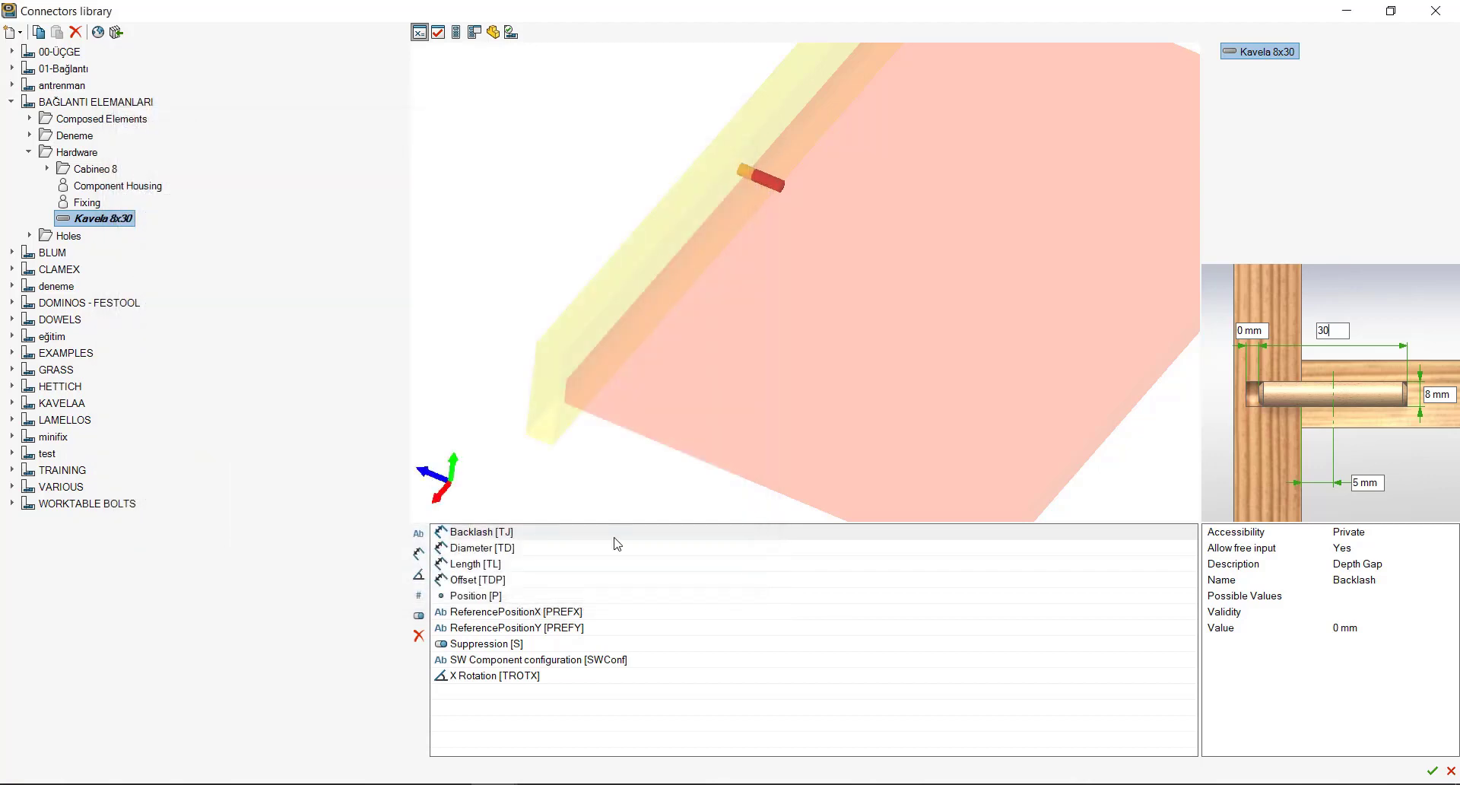
Collapse Hardware and display Rastex 12 + Bolt Twister DU 243T from the Deneme folder.
left_click(28, 153)
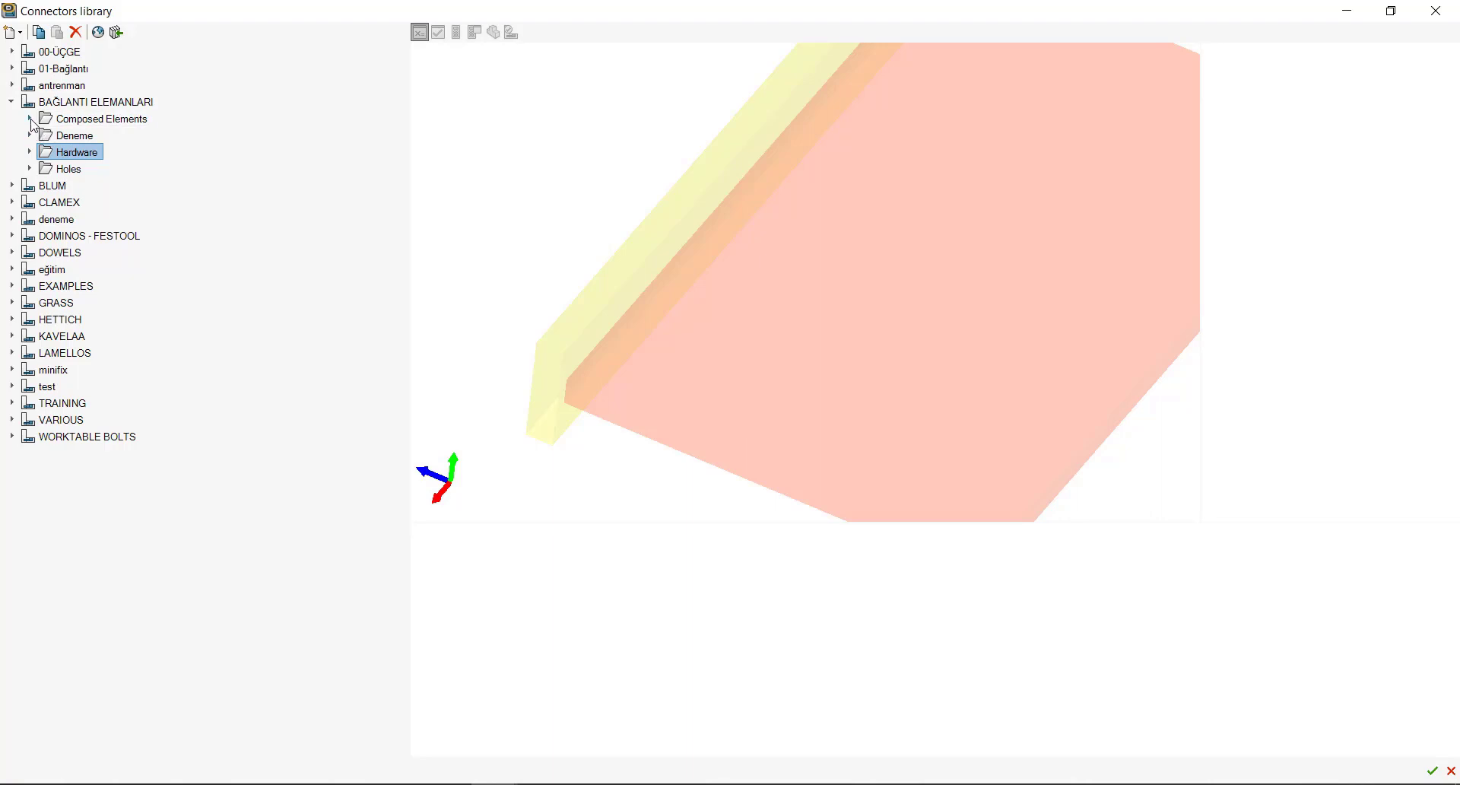
left_click(30, 135)
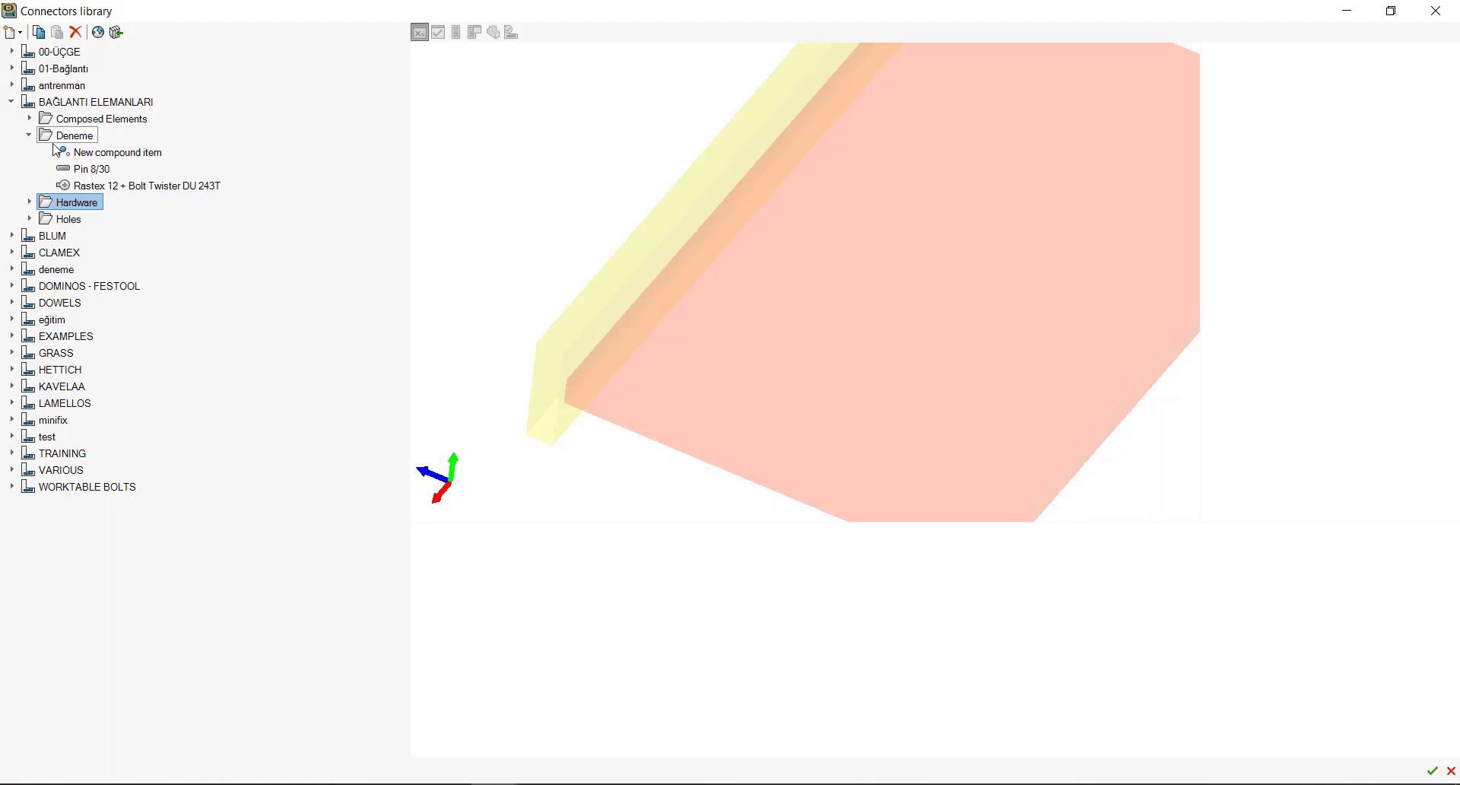
left_click(142, 185)
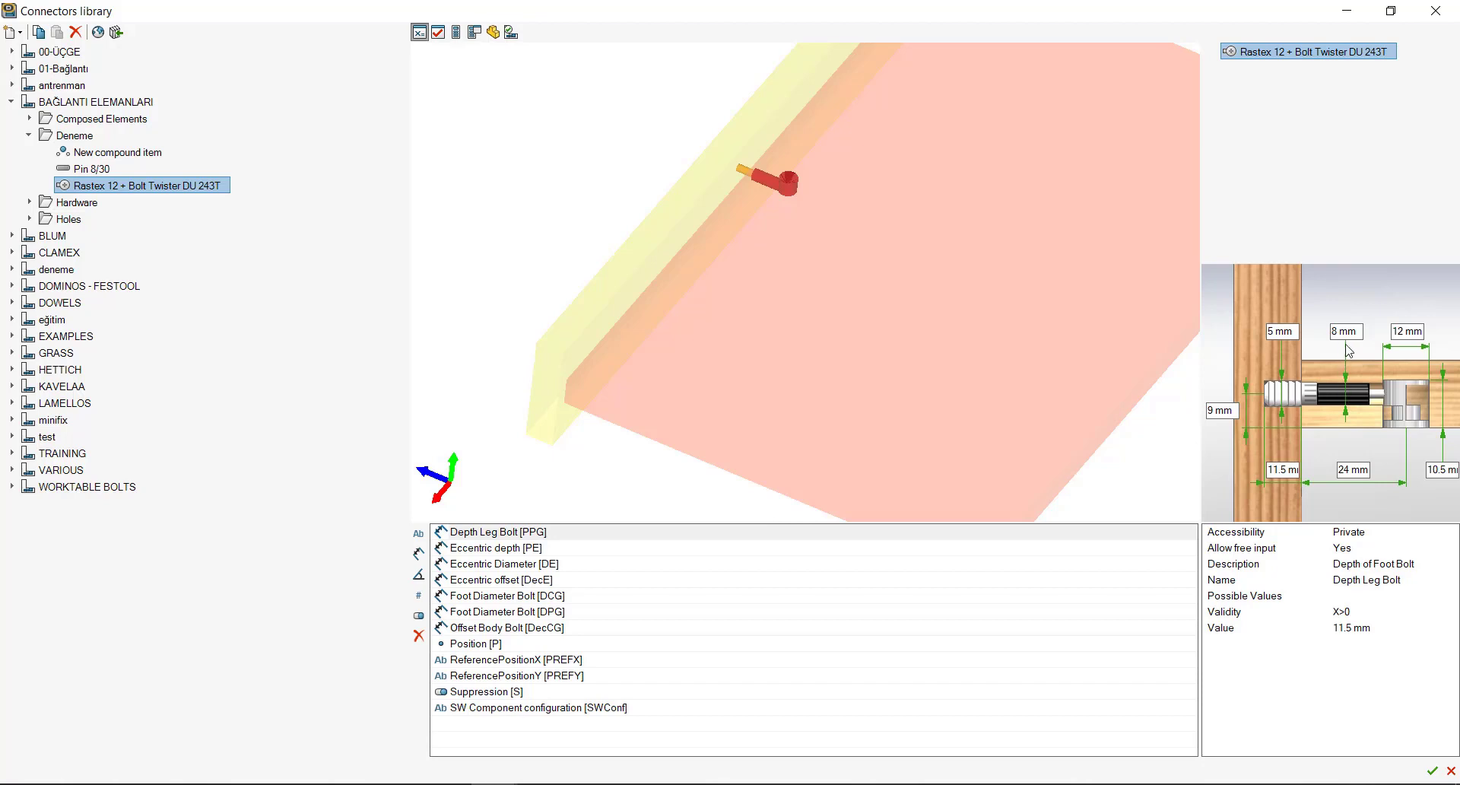
Inspect its 5, 9 and 11.5 mm dimensions, then expand Composed Elements.
left_click_drag(1298, 329, 1256, 329)
left_click_drag(1239, 410, 1211, 413)
left_click_drag(1268, 470, 1308, 469)
left_click(30, 119)
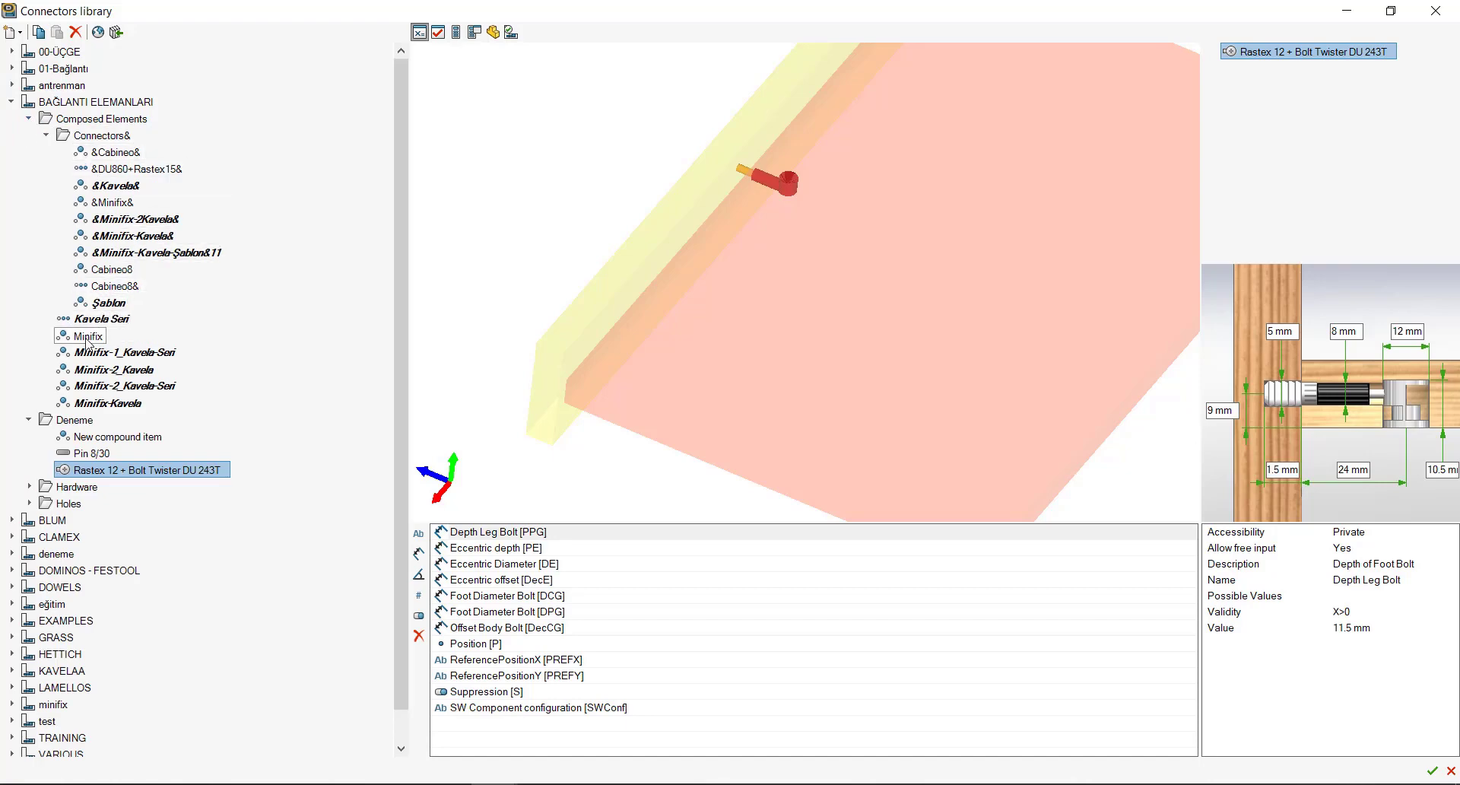
Reset the library tree, open Minifix under Composed Elements and expand Deneme.
left_click(94, 340)
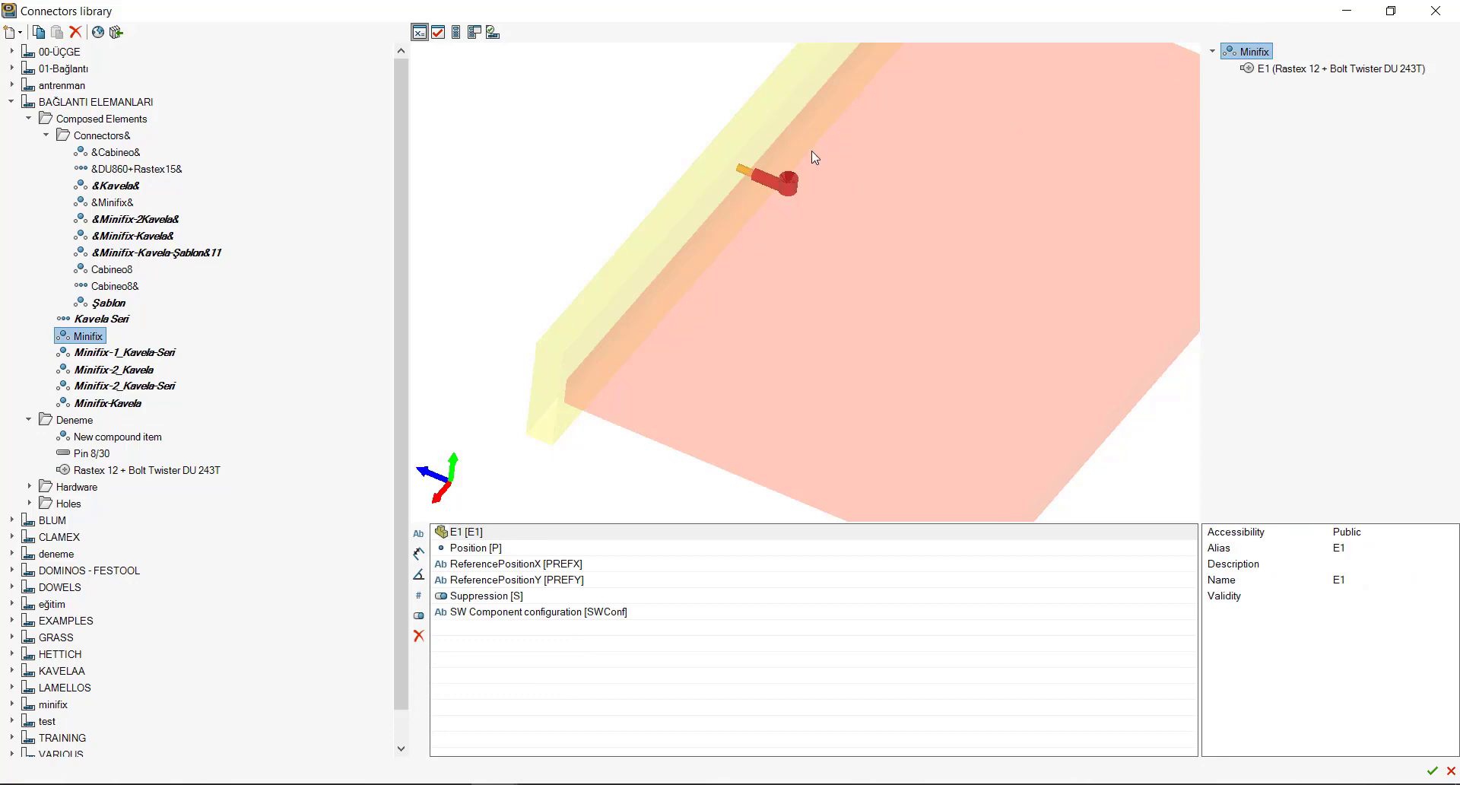
left_click(45, 135)
left_click(29, 118)
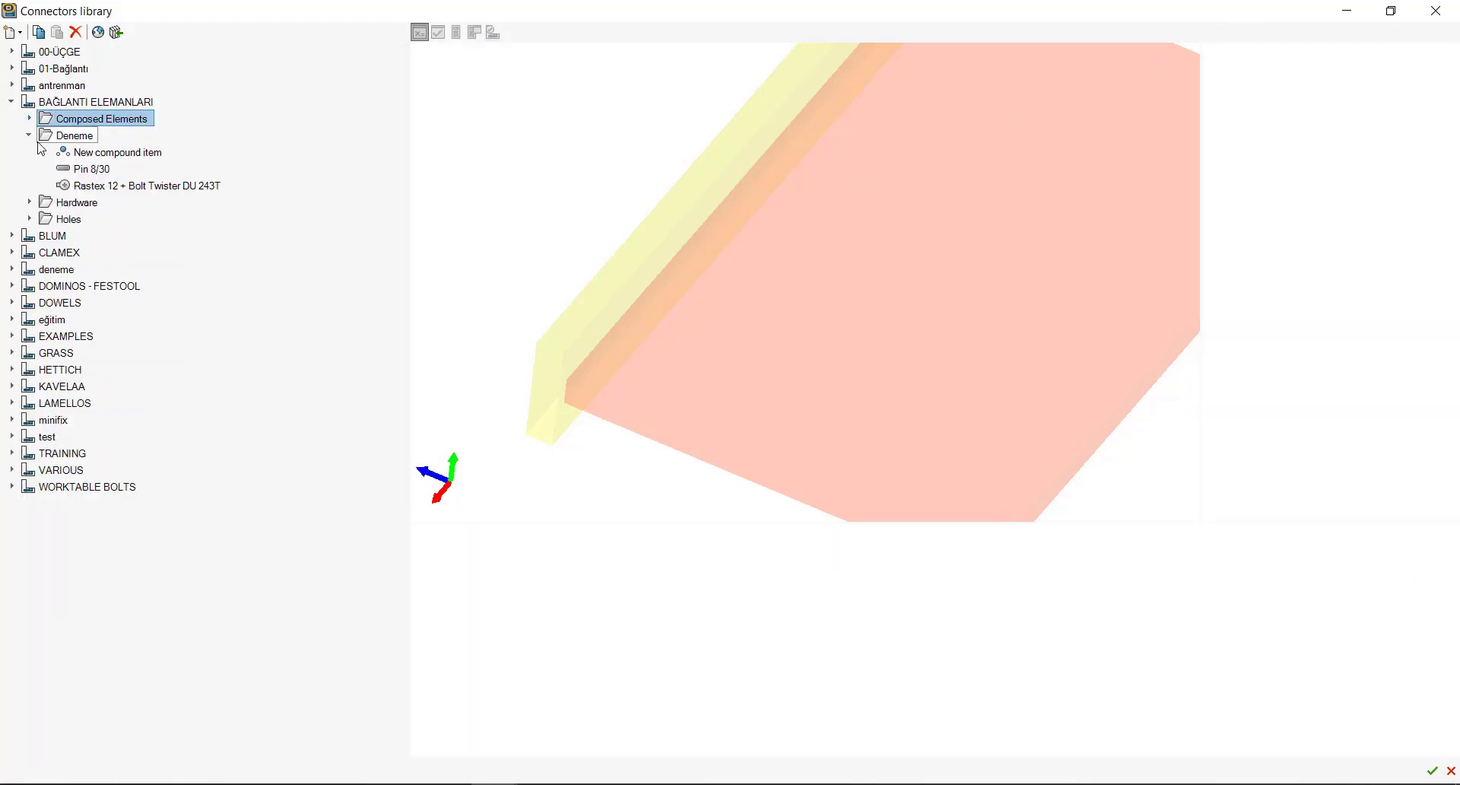
left_click(29, 136)
left_click(10, 107)
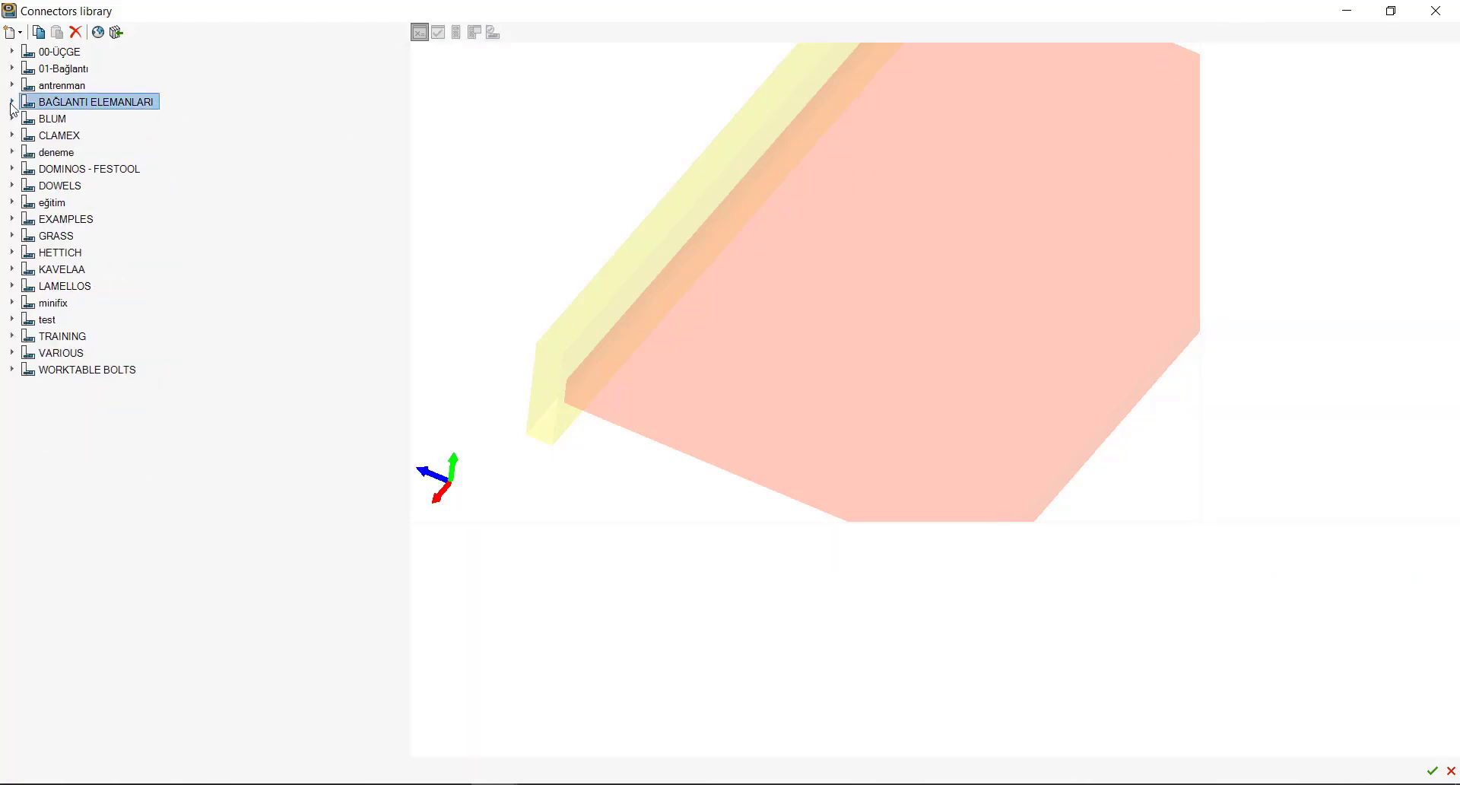
left_click(11, 103)
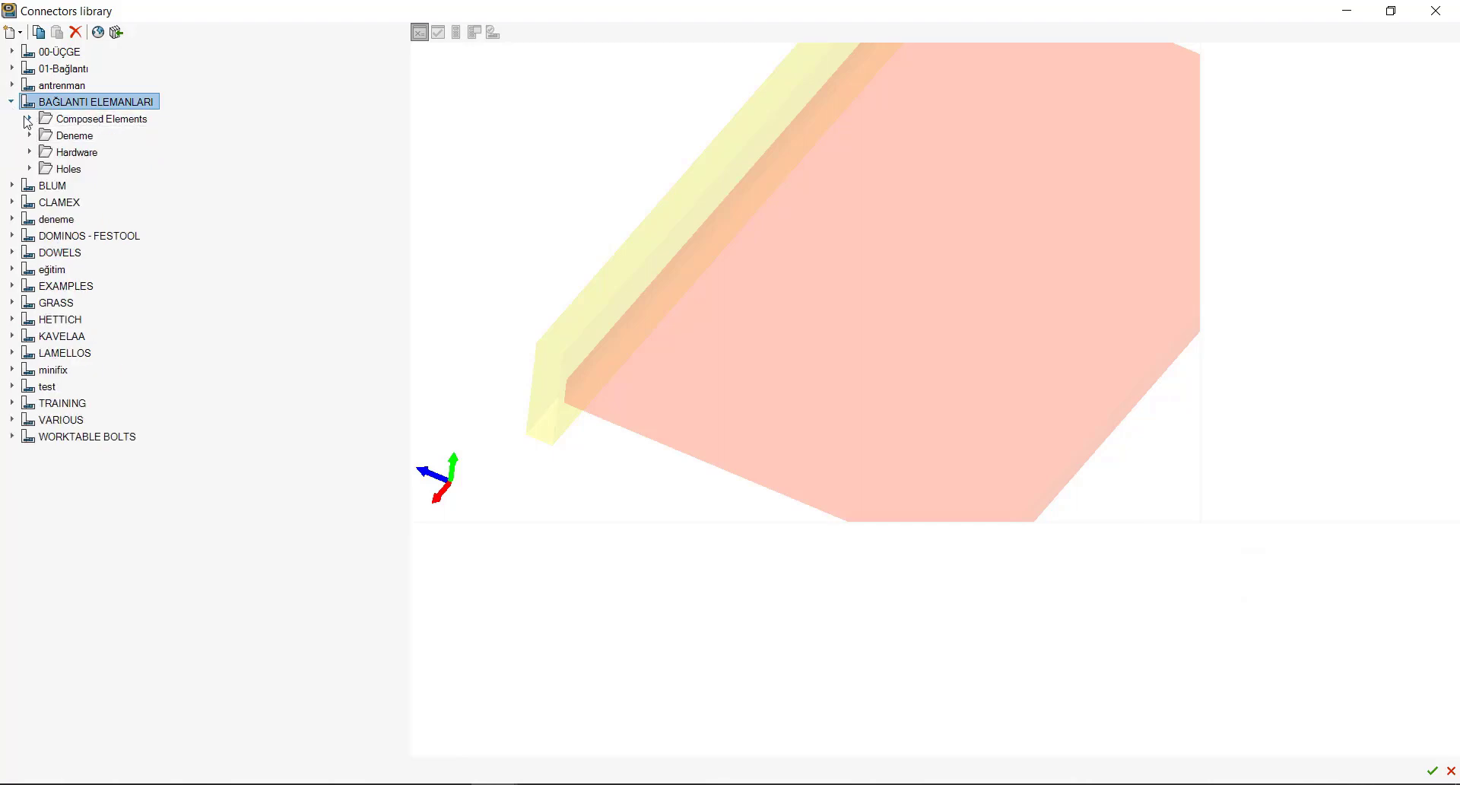
left_click(28, 119)
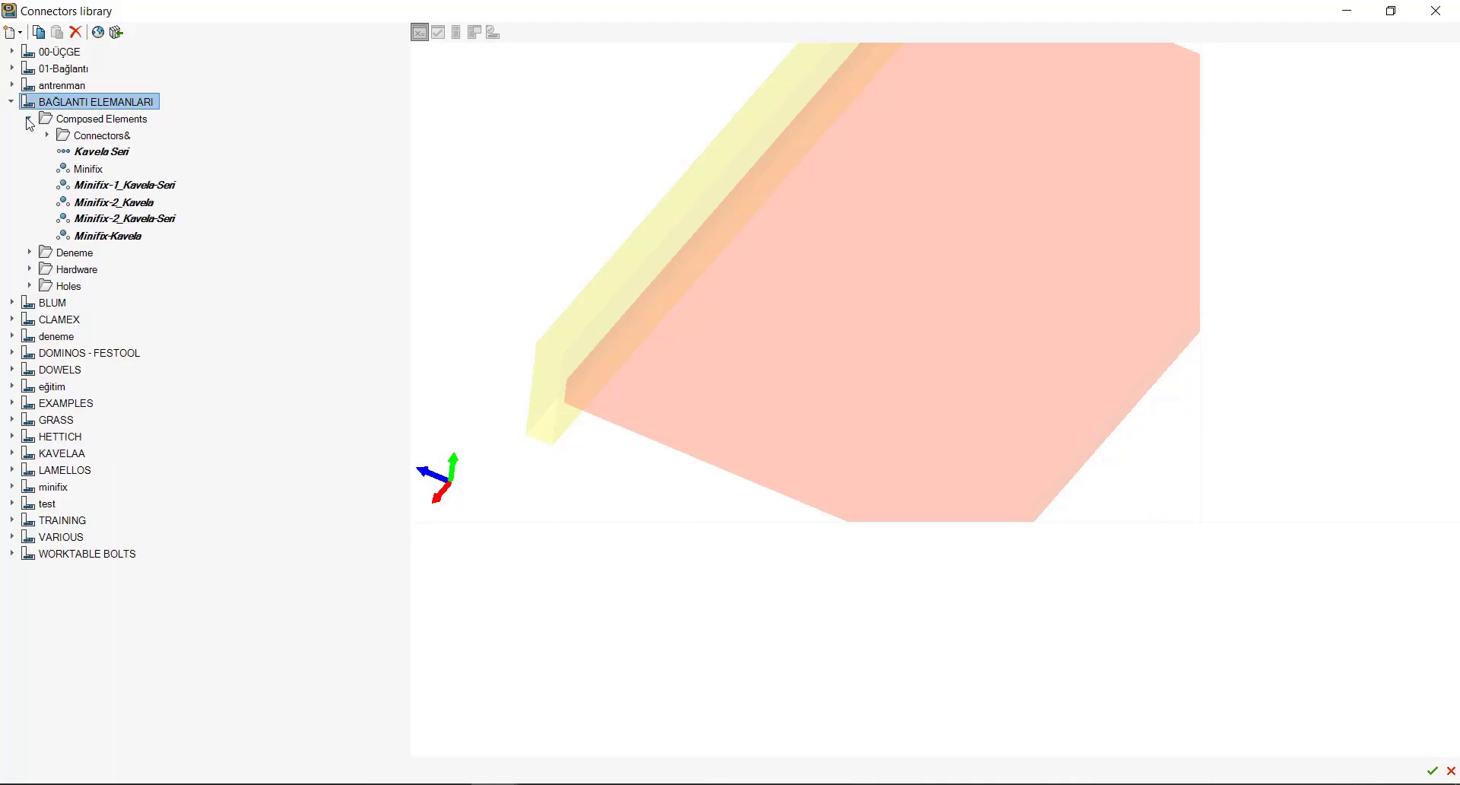
left_click(86, 169)
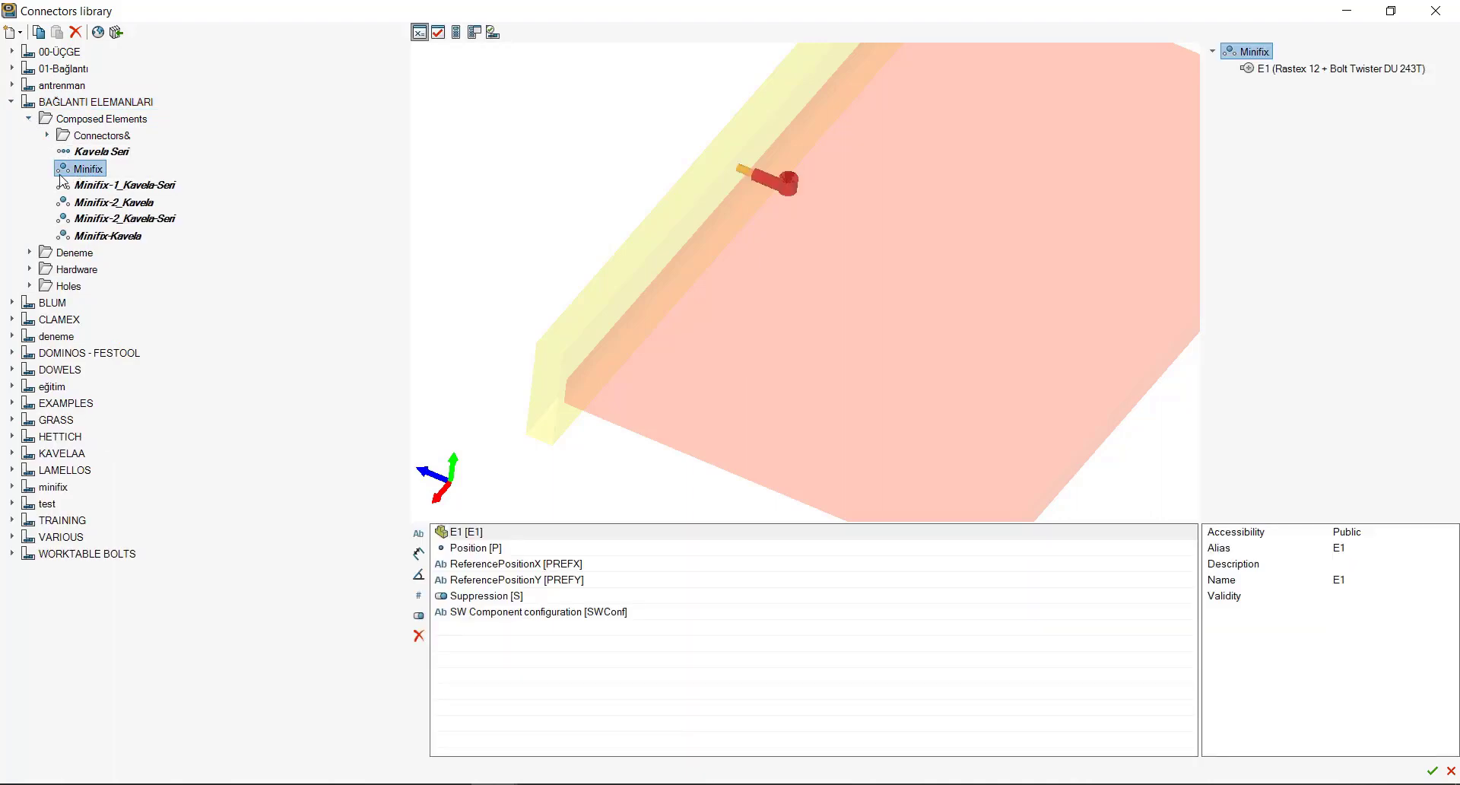
left_click(28, 253)
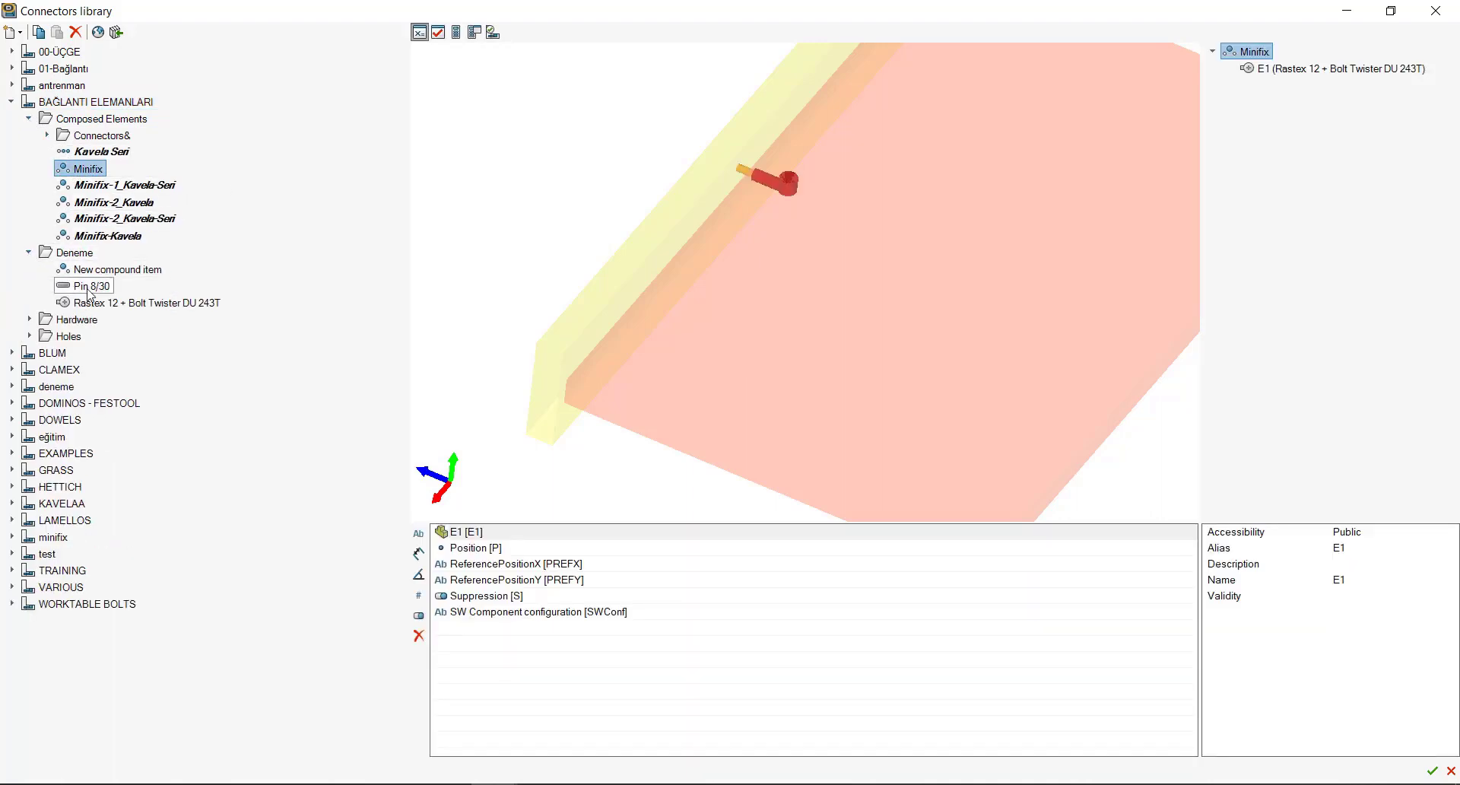
Delete Minifix's E1 element and add Rastex 12 + Bolt Twister from Deneme in its place.
right_click(1252, 73)
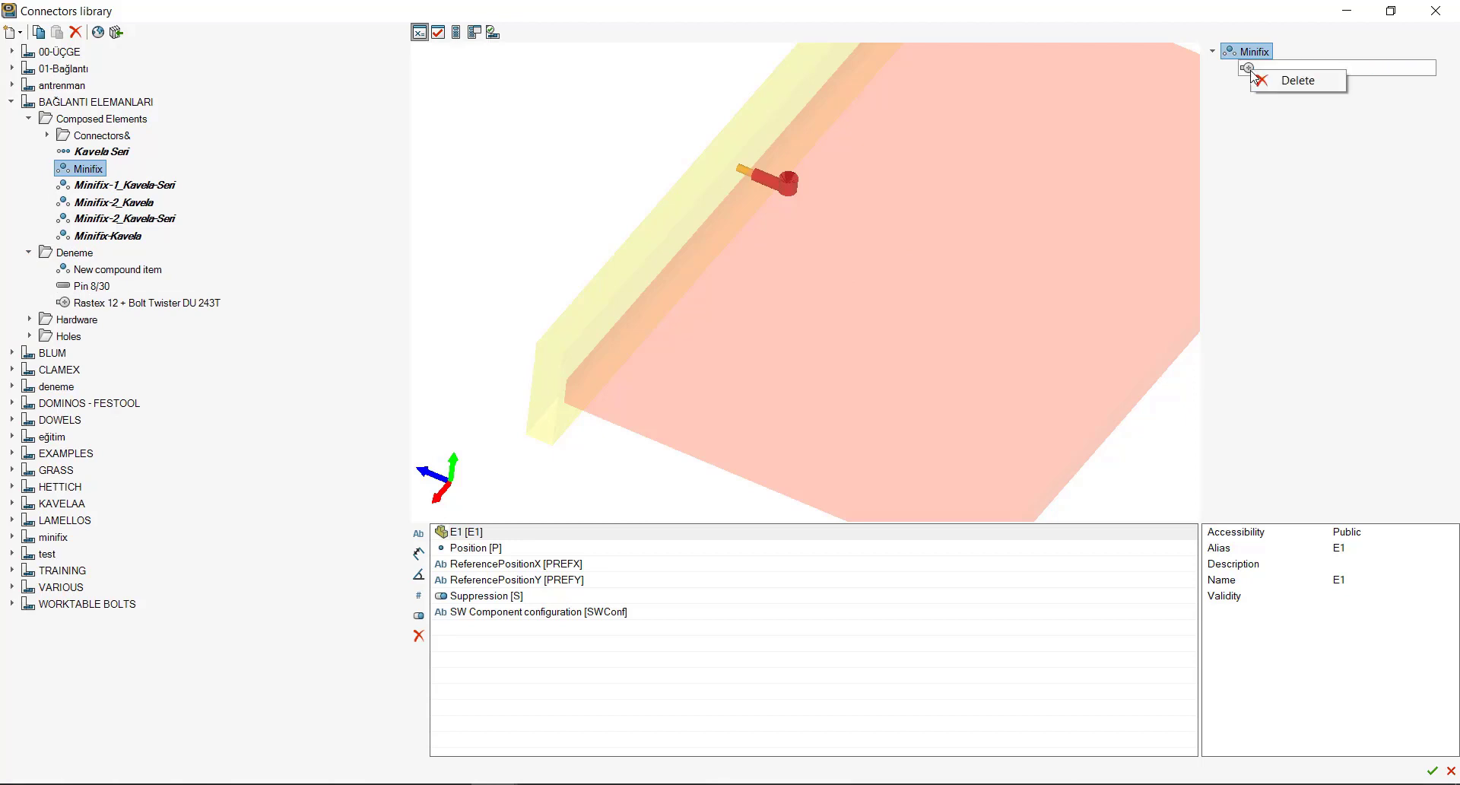
left_click(1300, 85)
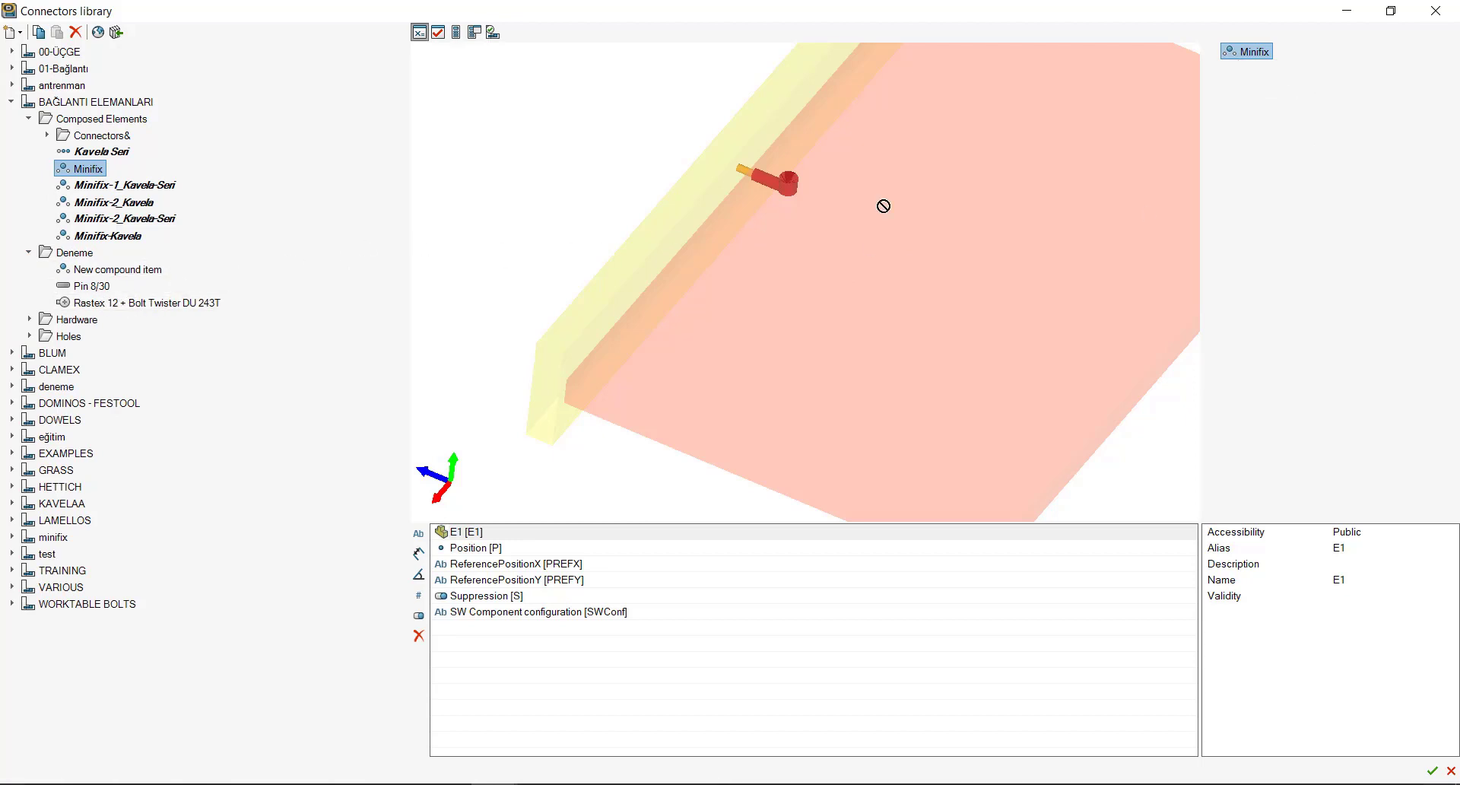
left_click_drag(127, 306, 1284, 122)
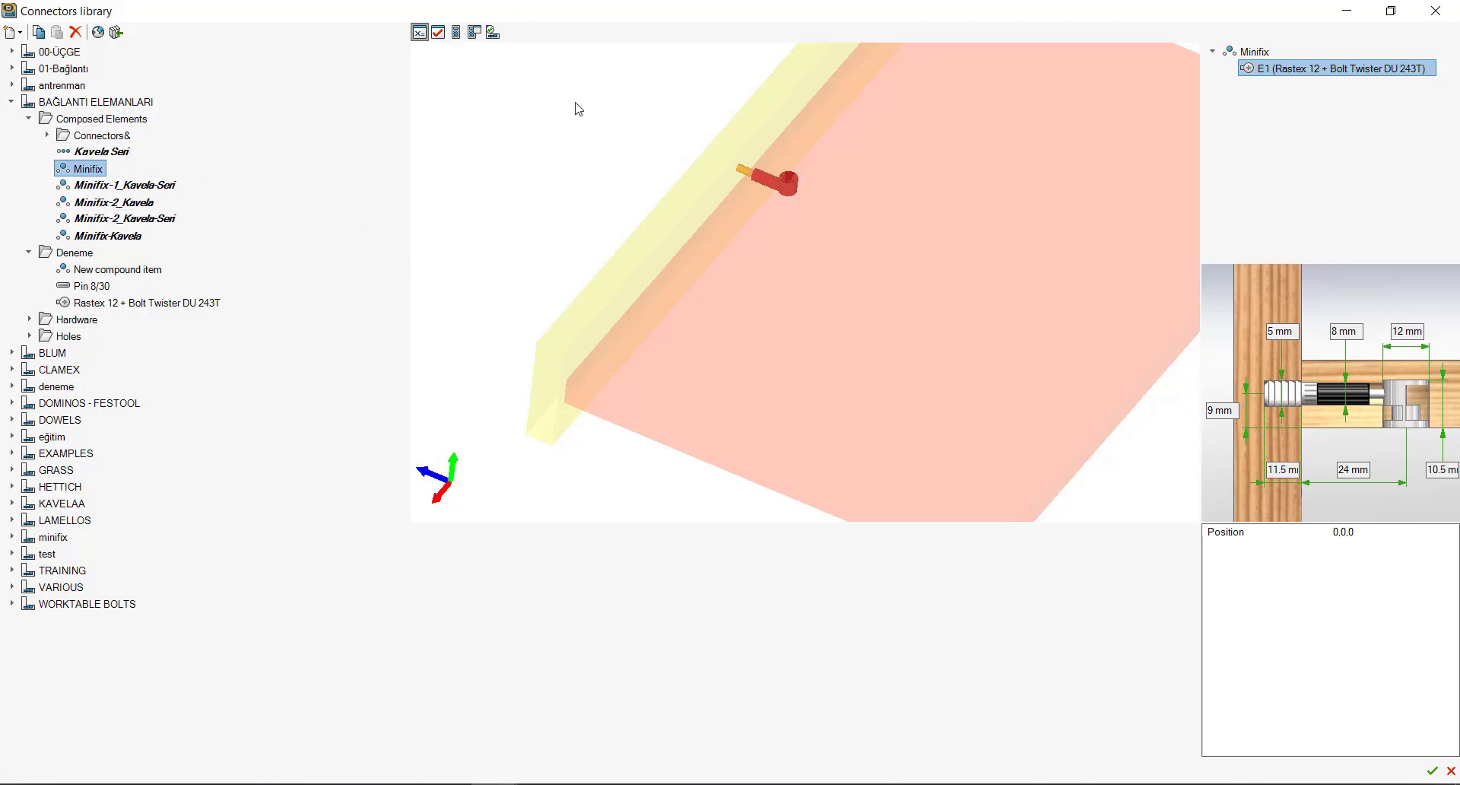
Check the new element's parameters, then confirm and save the Connectors library with Evet.
left_click(87, 302)
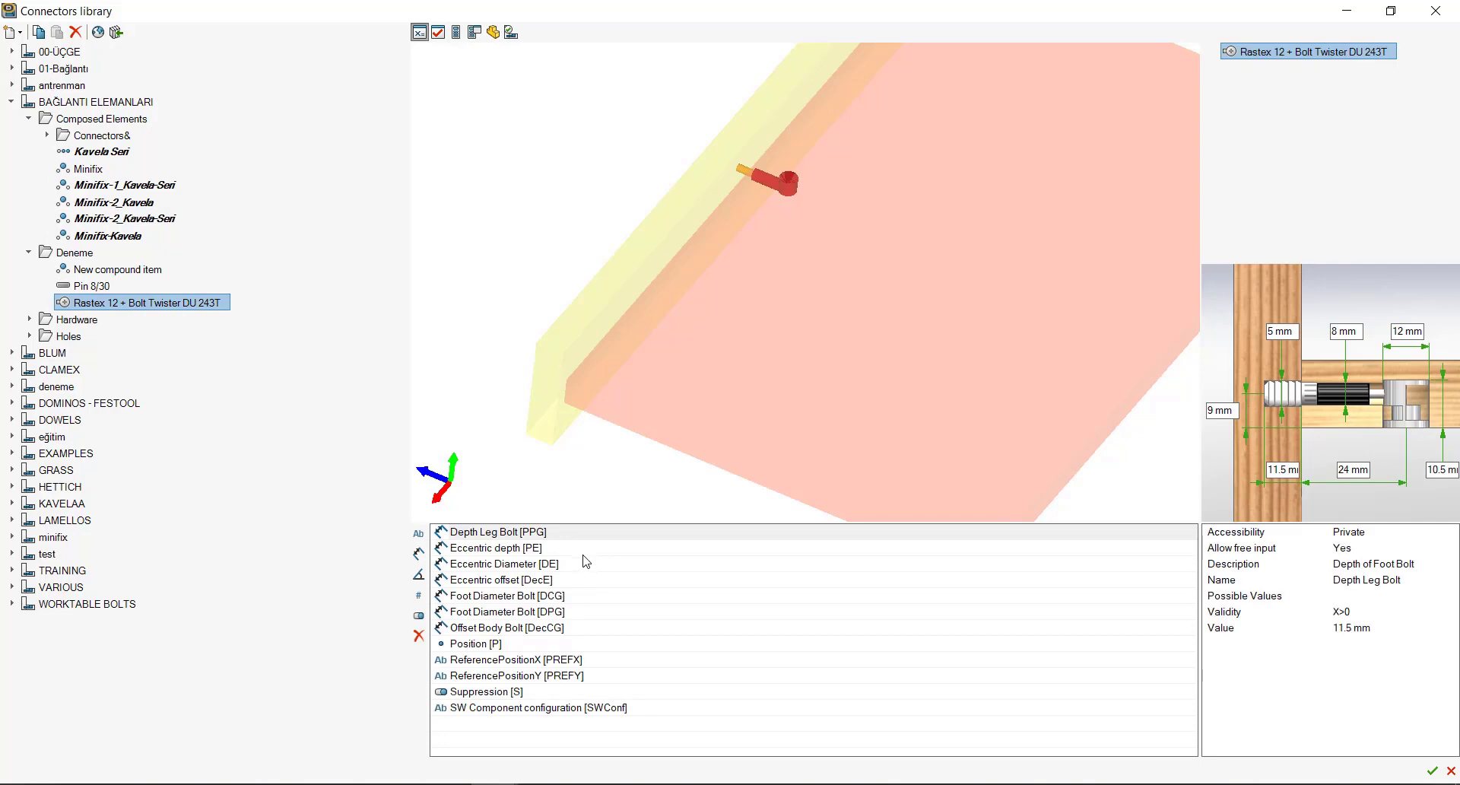
left_click(11, 101)
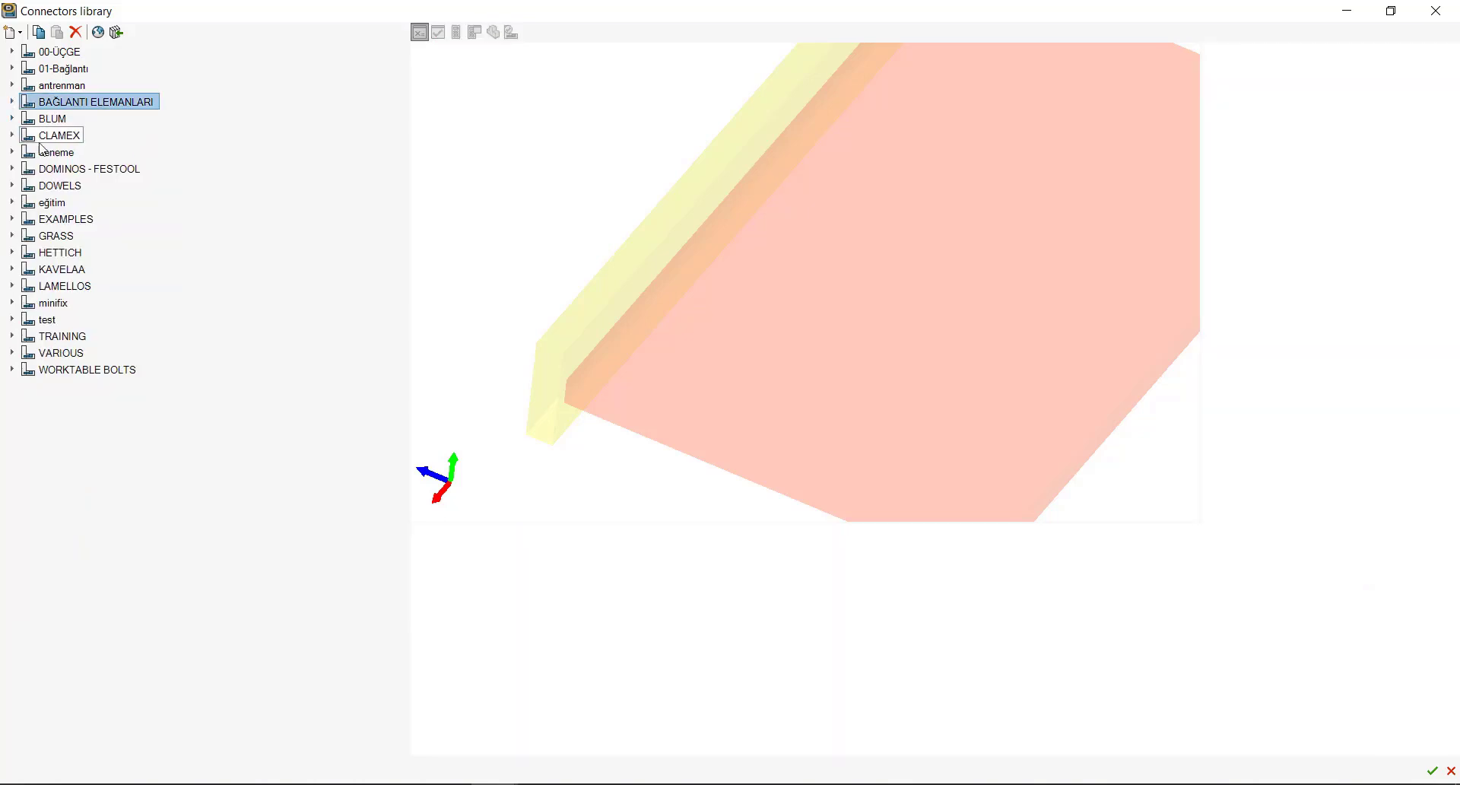
left_click(1433, 771)
left_click(694, 435)
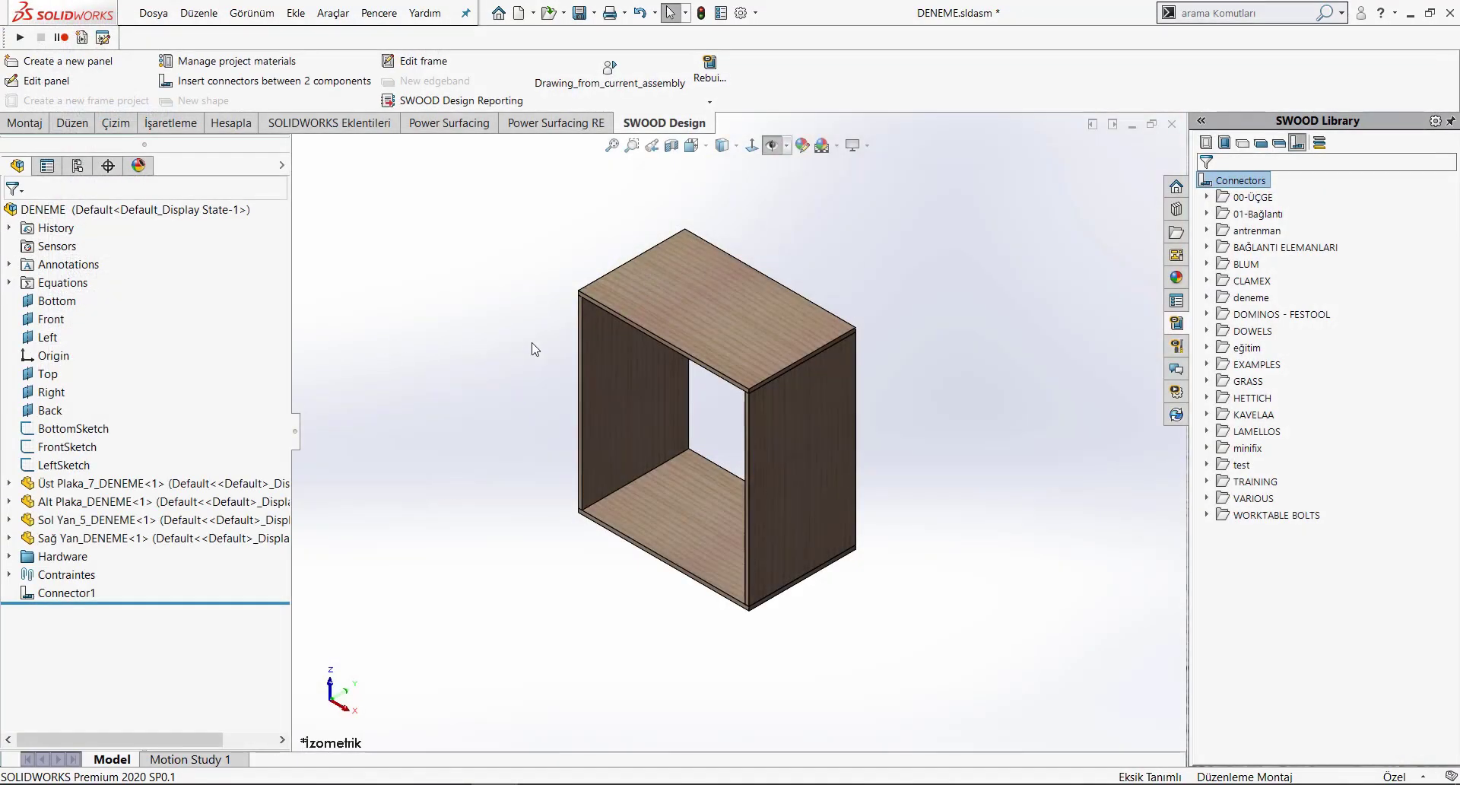
middle_click_drag(590, 248, 695, 288)
key("ctrl+7")
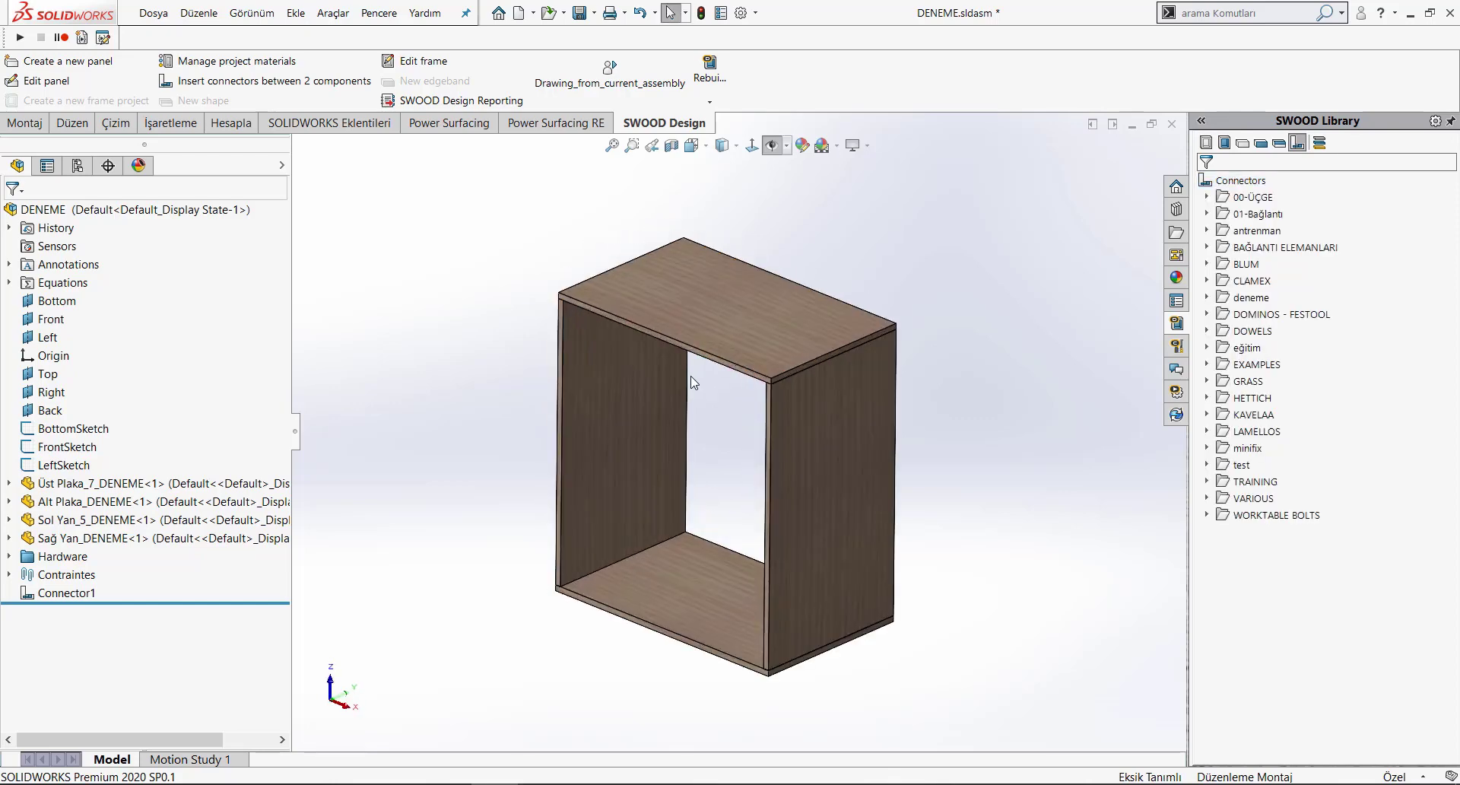